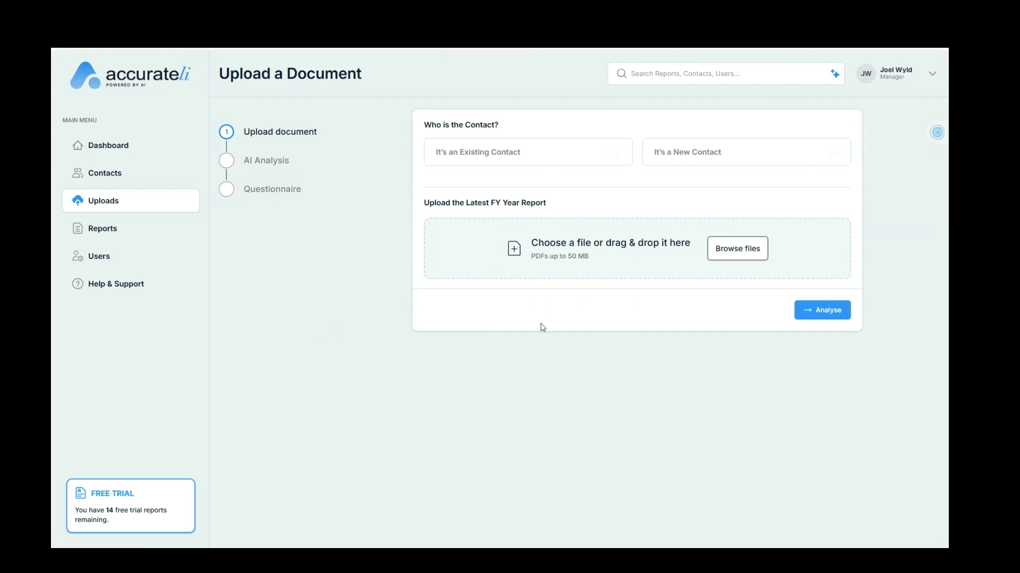
Mark the upload as being for an existing contact and add the client's contact record
click(578, 164)
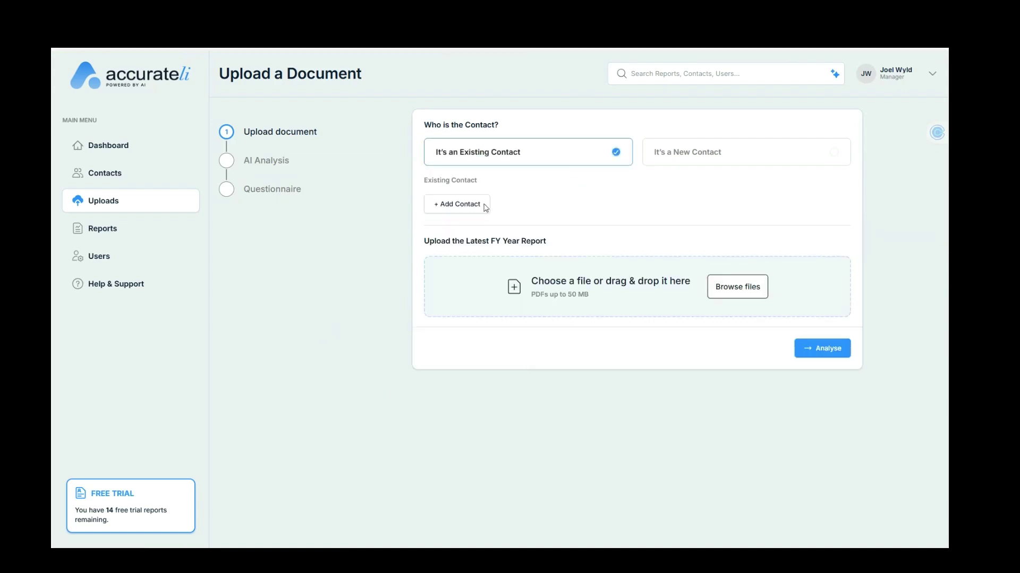
click(450, 207)
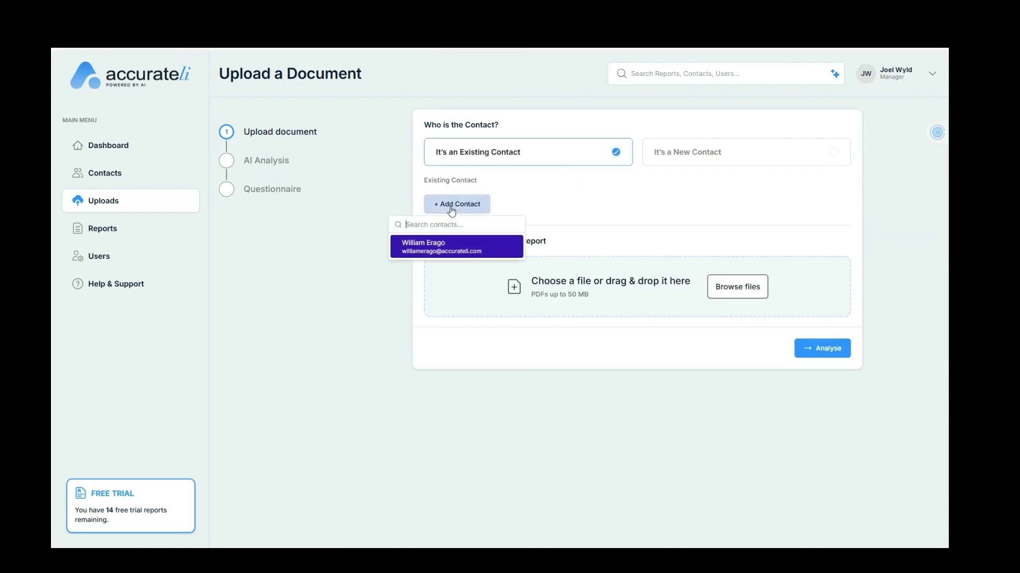
click(428, 244)
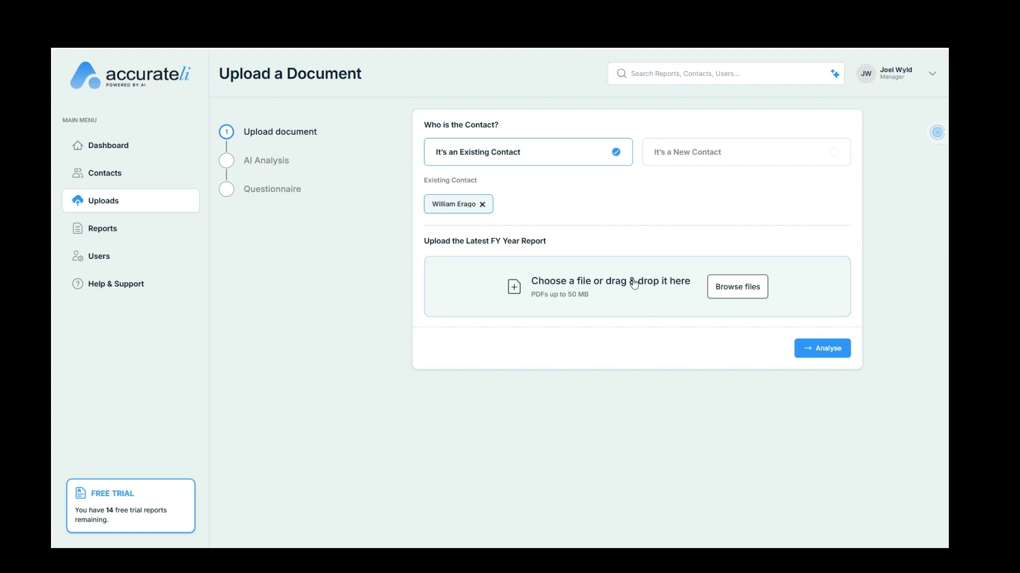
Upload Tax Returns - Xero Fake - 20.pdf and classify it as a 2023 - 2024 Company Tax Return
click(729, 292)
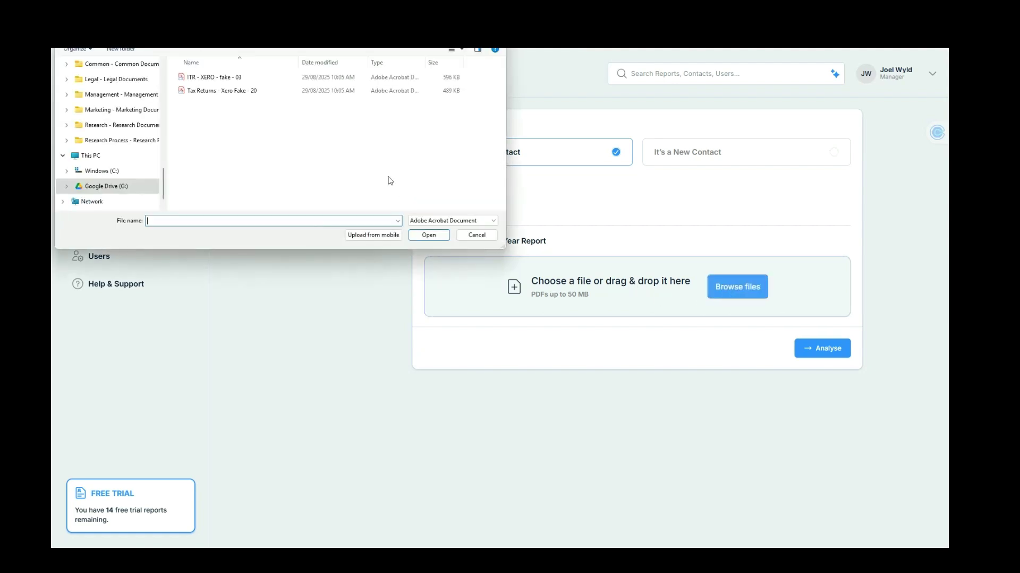
double_click(222, 91)
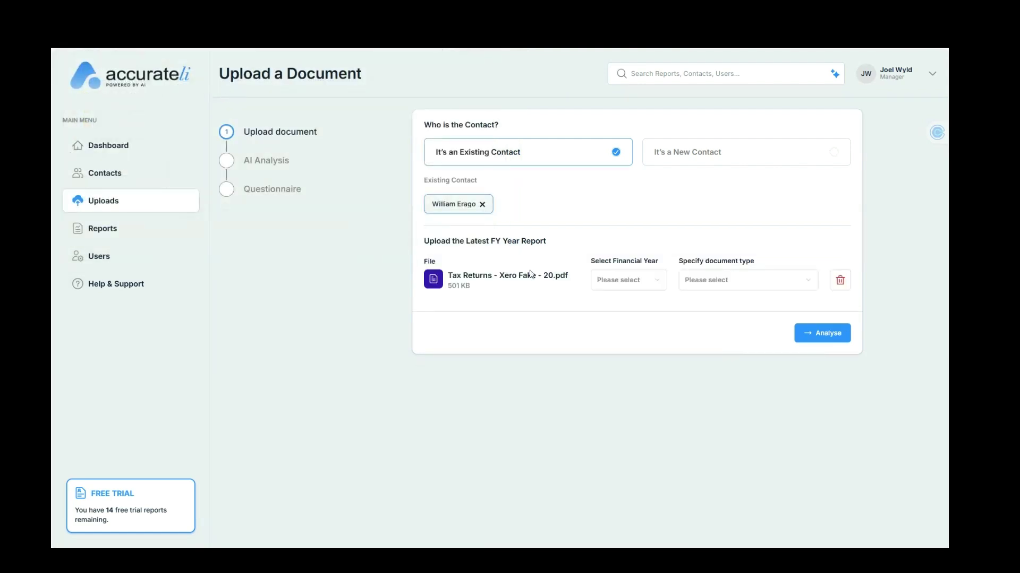
click(624, 284)
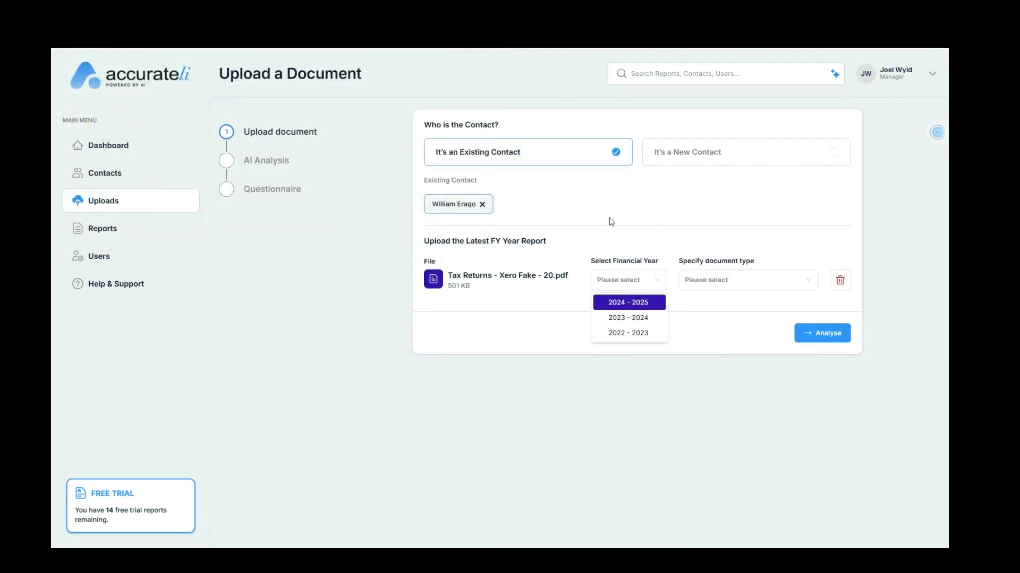
click(627, 318)
click(746, 286)
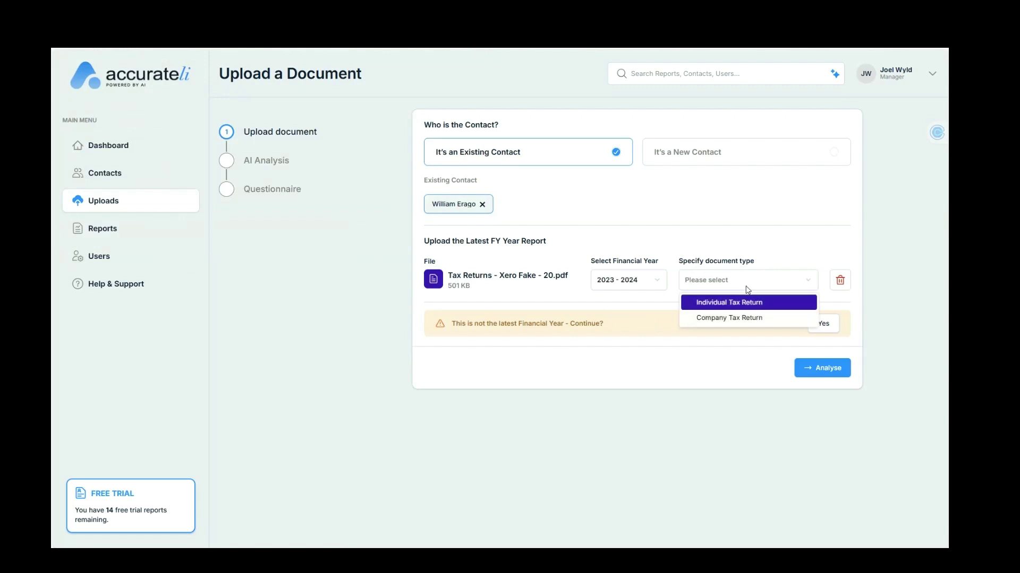
click(724, 323)
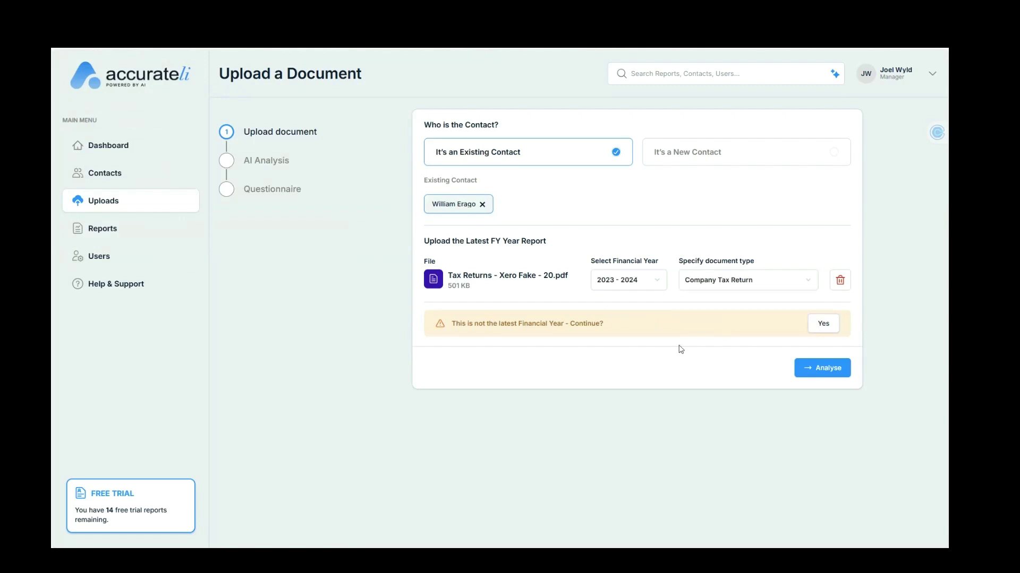
Agree to continue with a financial year that is not the latest and start the document analysis
drag(474, 333, 643, 336)
click(552, 333)
click(827, 324)
click(824, 337)
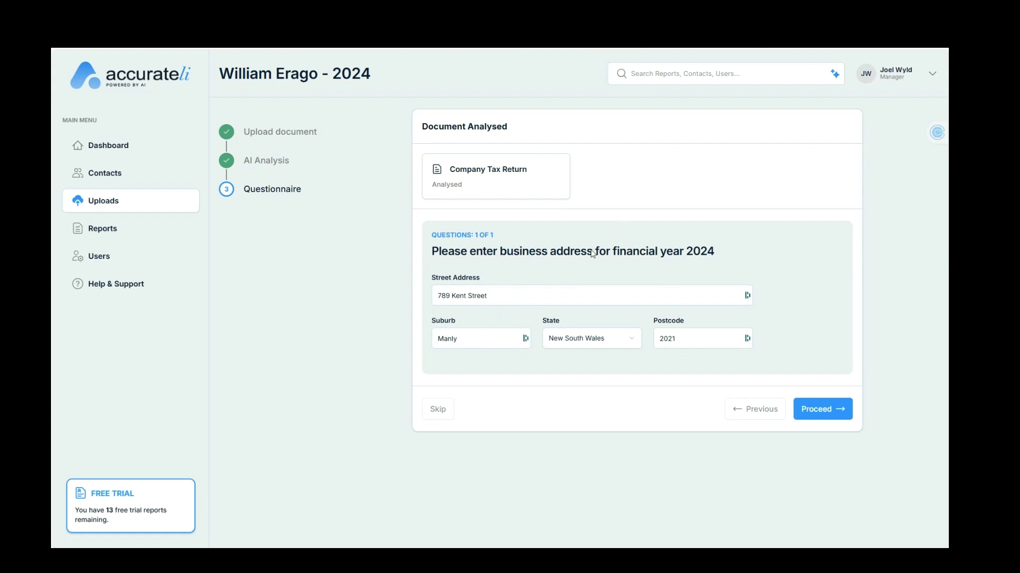
Accept the prefilled business address and answer that the costs of sales amount is a positive figure
click(804, 405)
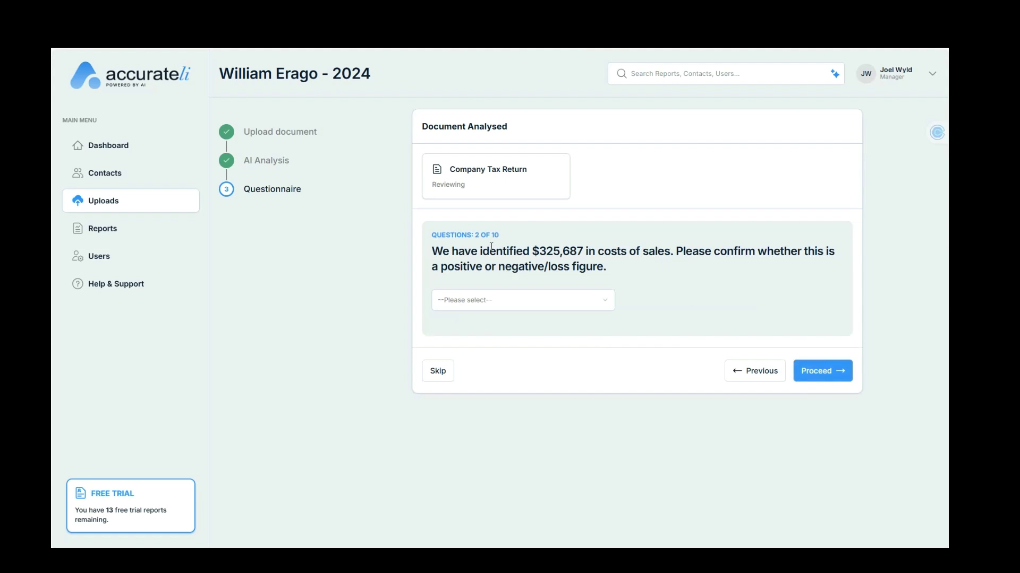
drag(432, 252, 459, 247)
click(455, 257)
drag(505, 237, 423, 236)
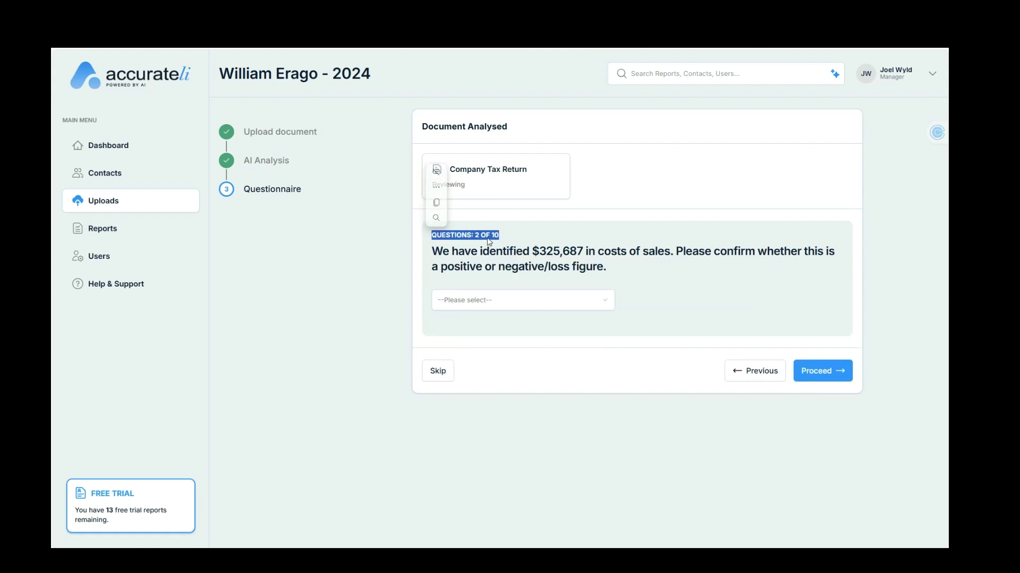
click(549, 252)
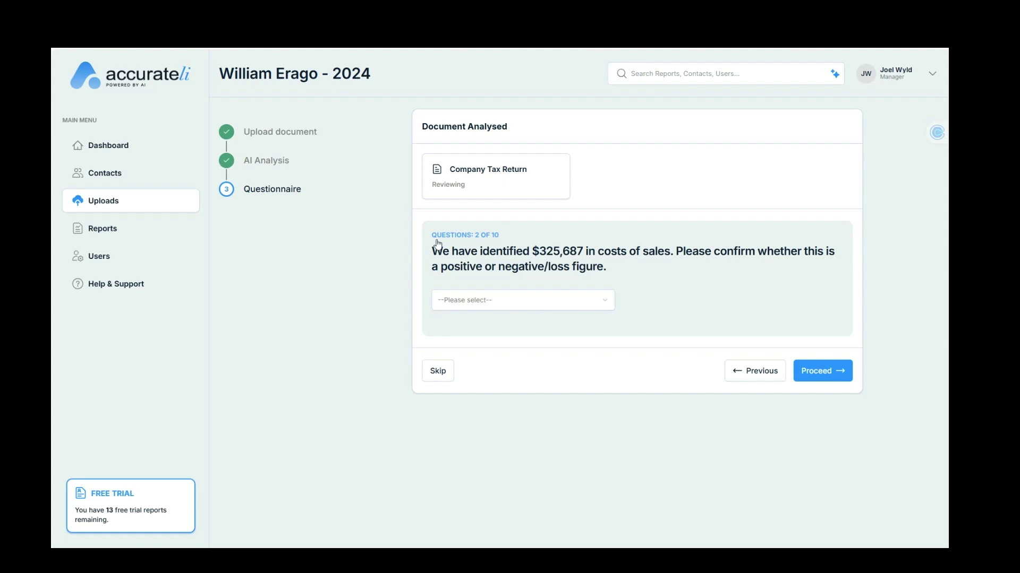
drag(430, 247, 610, 278)
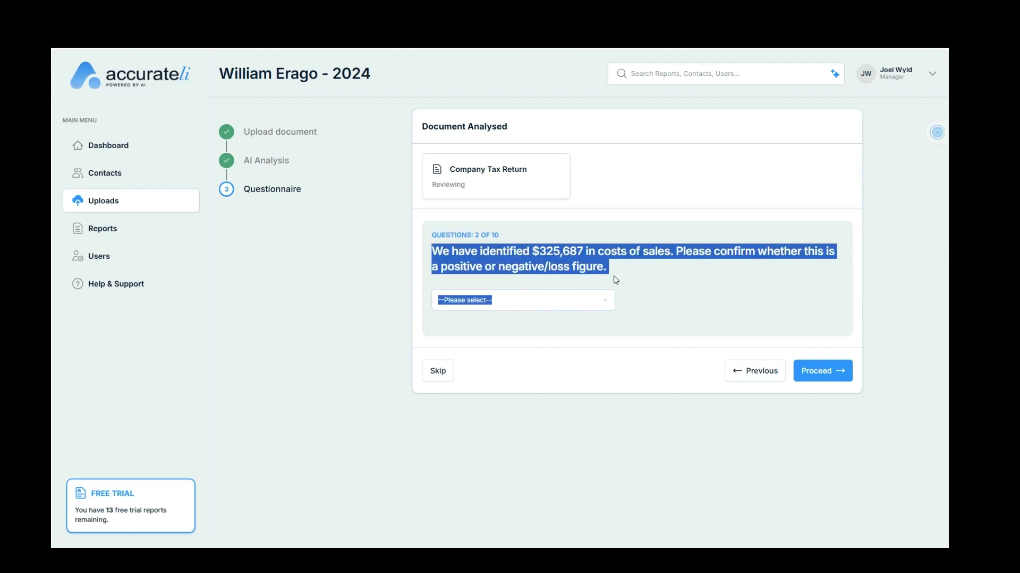
click(566, 259)
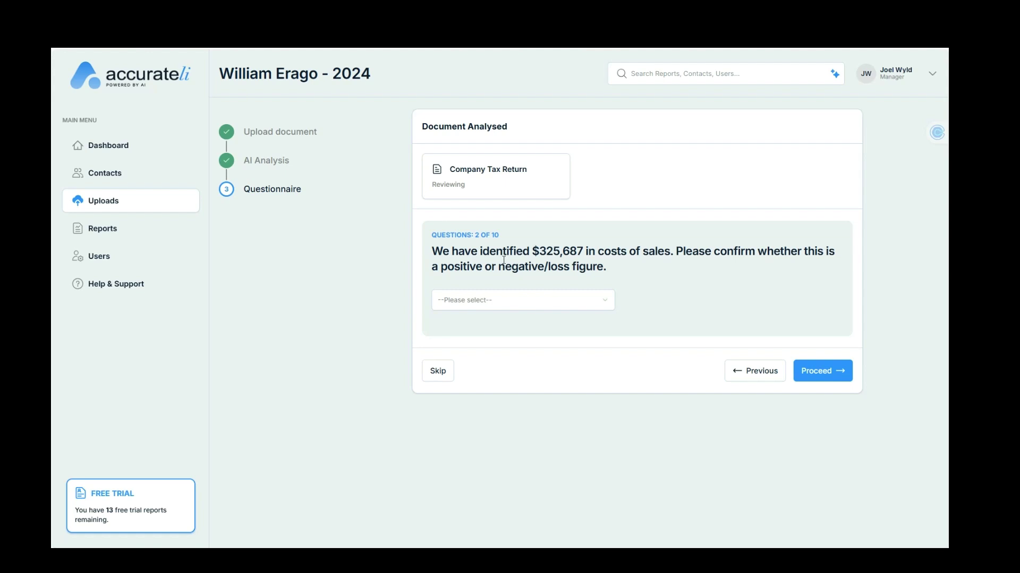
click(514, 296)
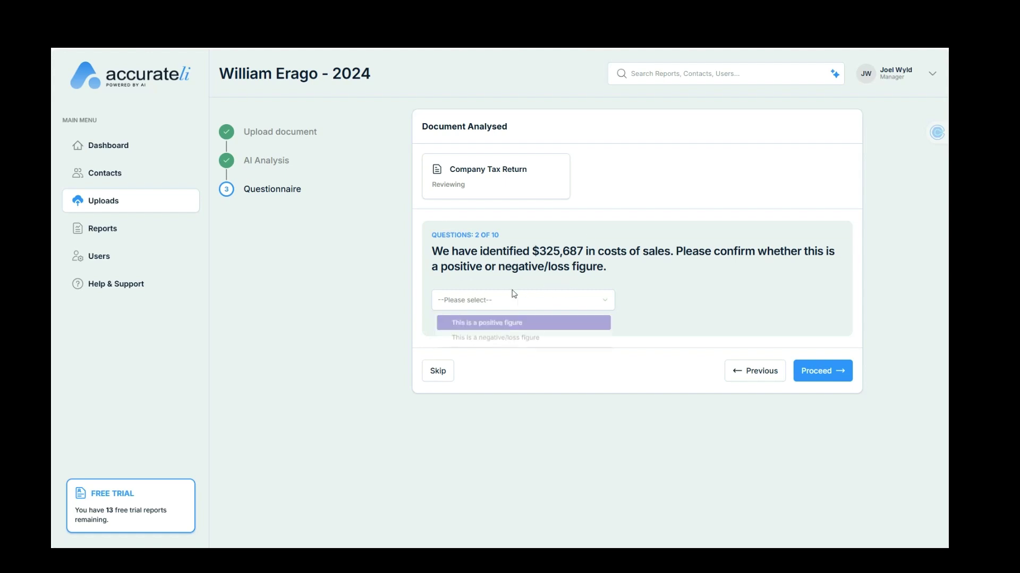
click(515, 322)
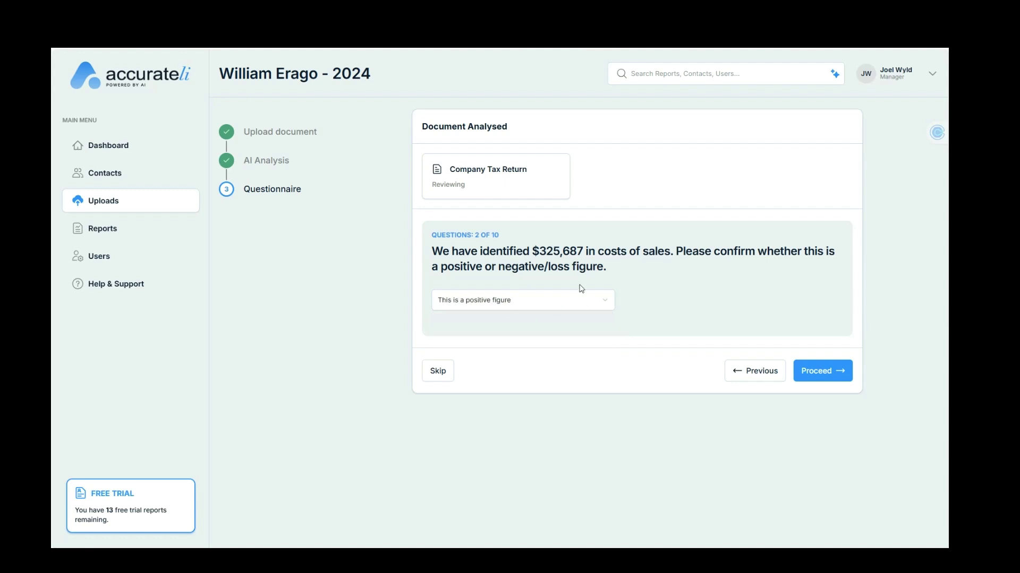
drag(673, 252, 431, 252)
click(509, 261)
click(795, 376)
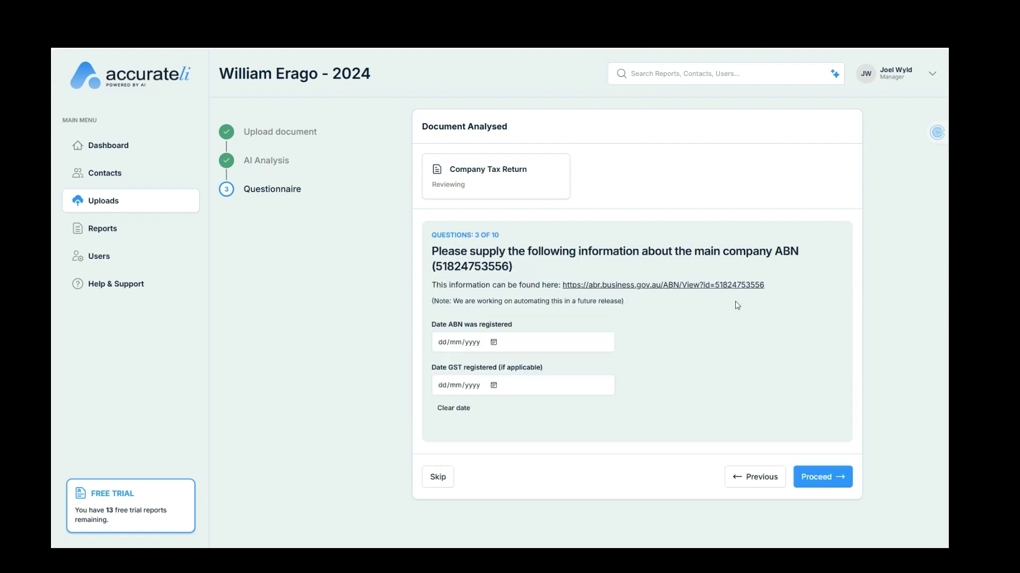
Consult the company's linked ABN Lookup record and return to the questionnaire's ABN registration date
click(627, 285)
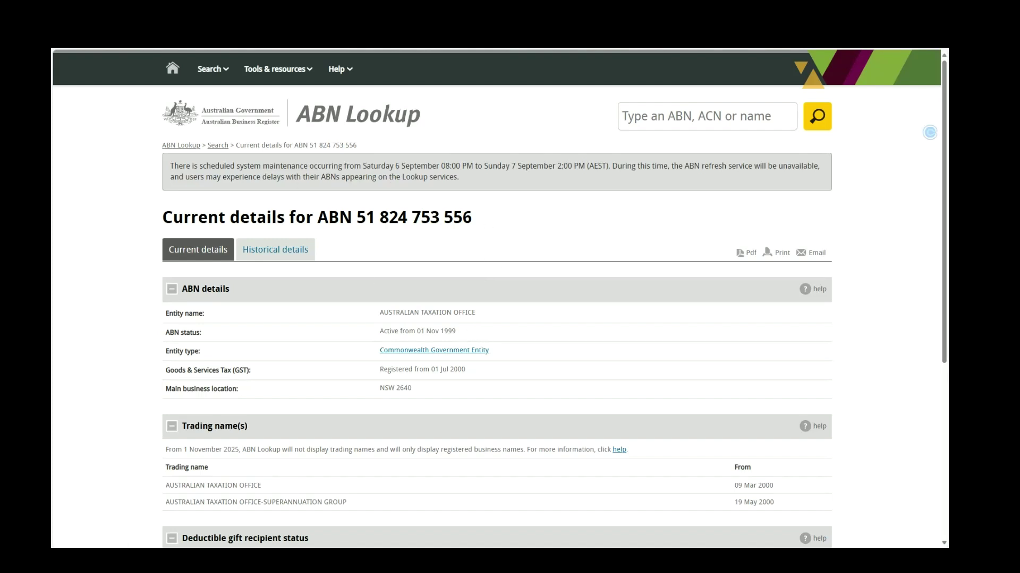
click(117, 7)
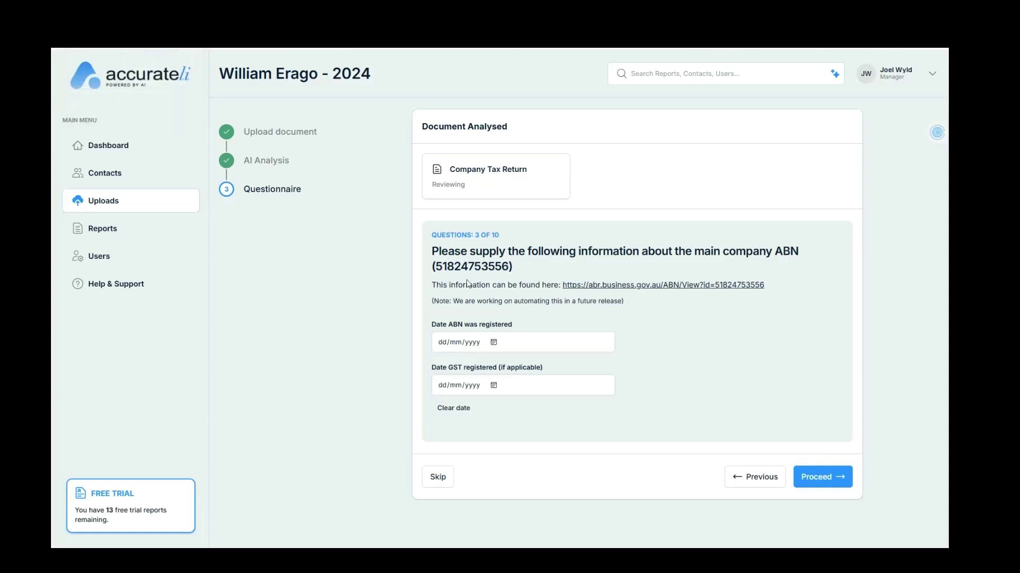
click(445, 343)
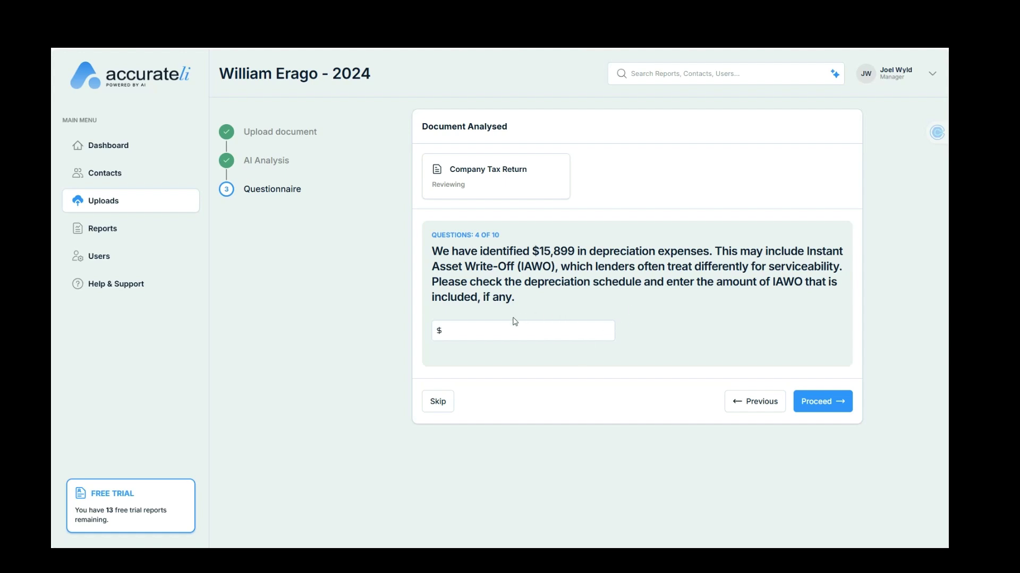
Enter 5000 as the Instant Asset Write-Off amount included in depreciation expenses and submit the answer
click(493, 332)
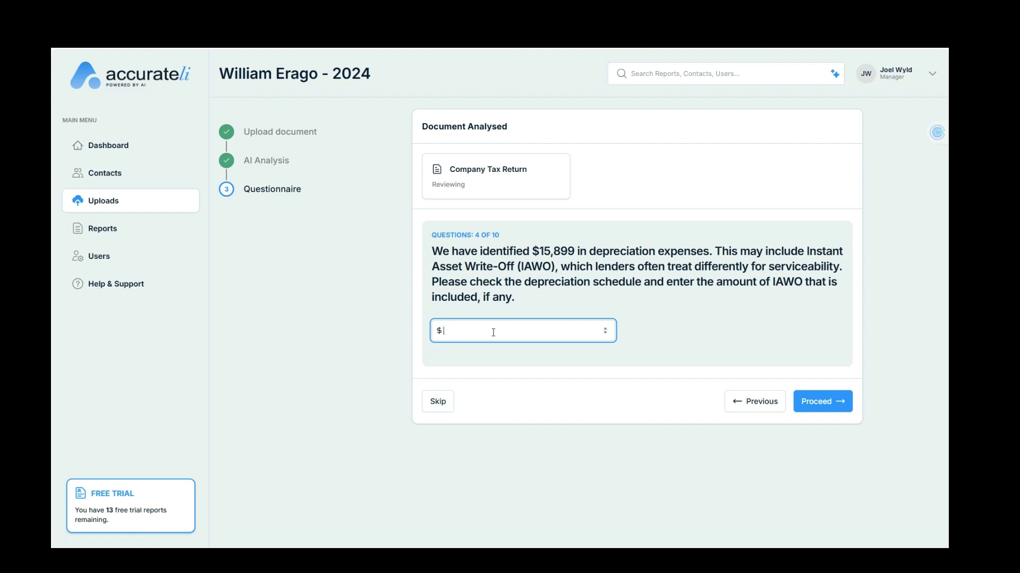
text(5000)
click(831, 408)
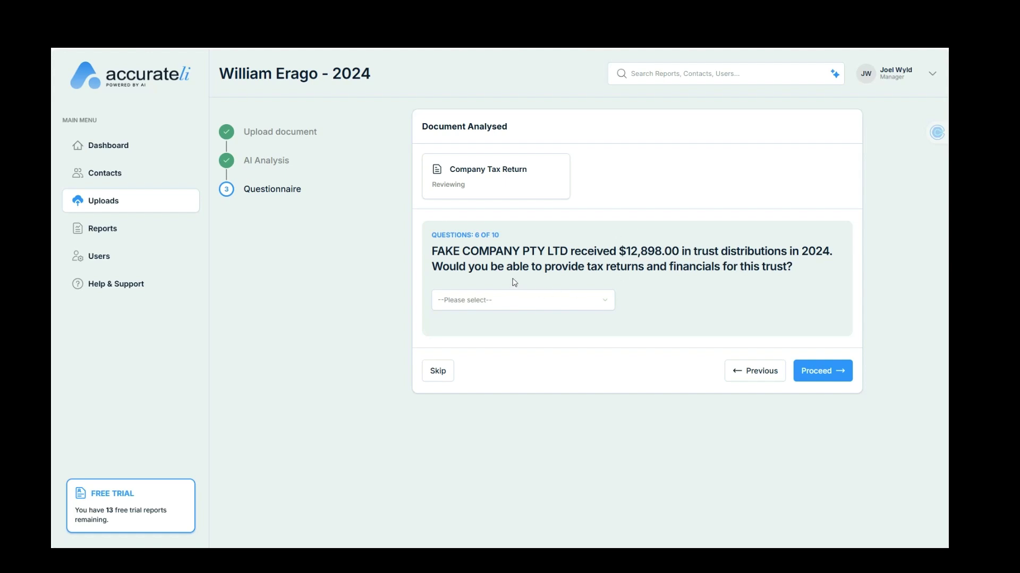
Answer Yes to providing the trust's tax returns and financials, set the company as Beneficiary only, and submit
drag(469, 271, 653, 278)
click(601, 295)
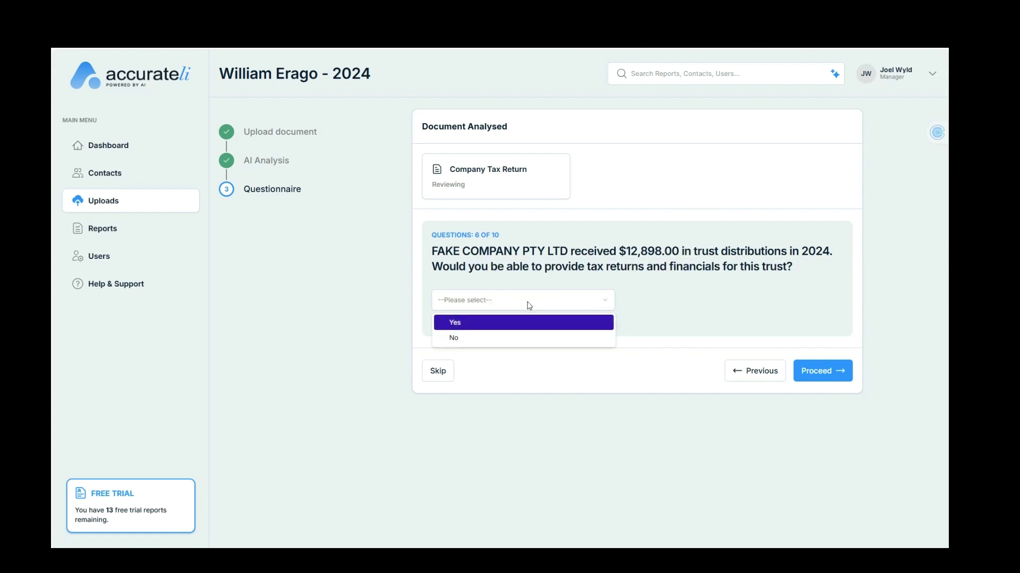
click(473, 322)
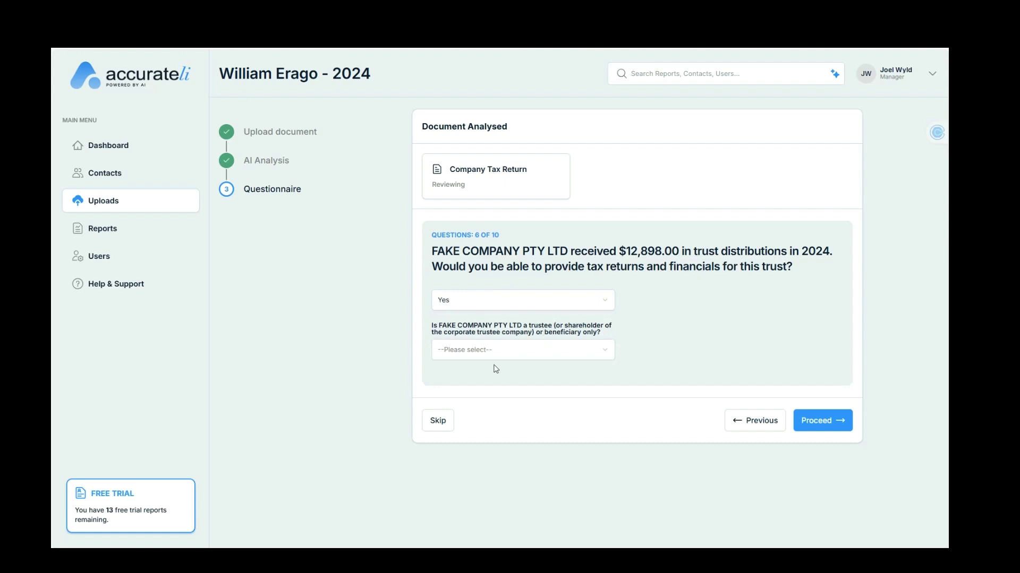
click(480, 349)
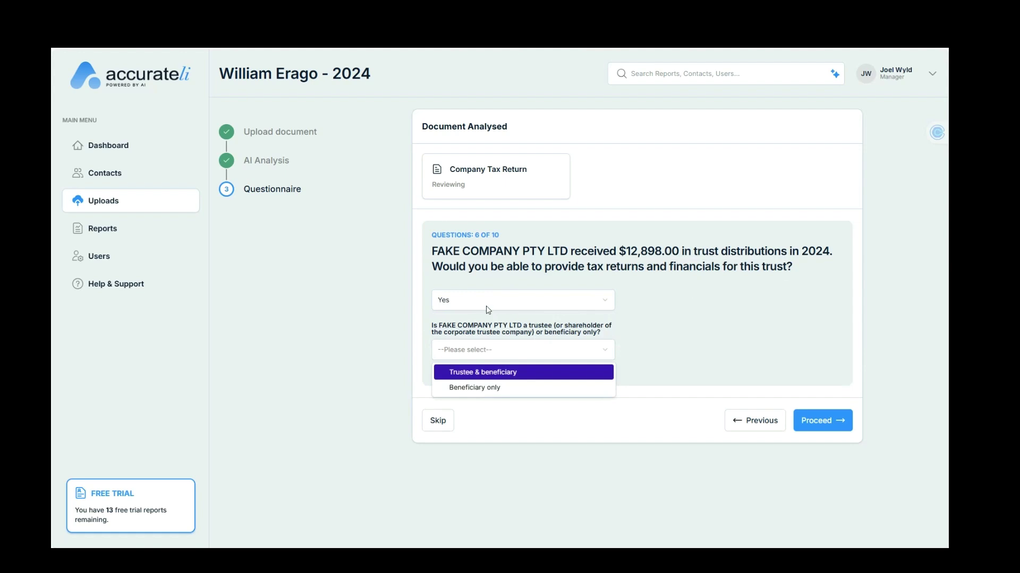
click(514, 386)
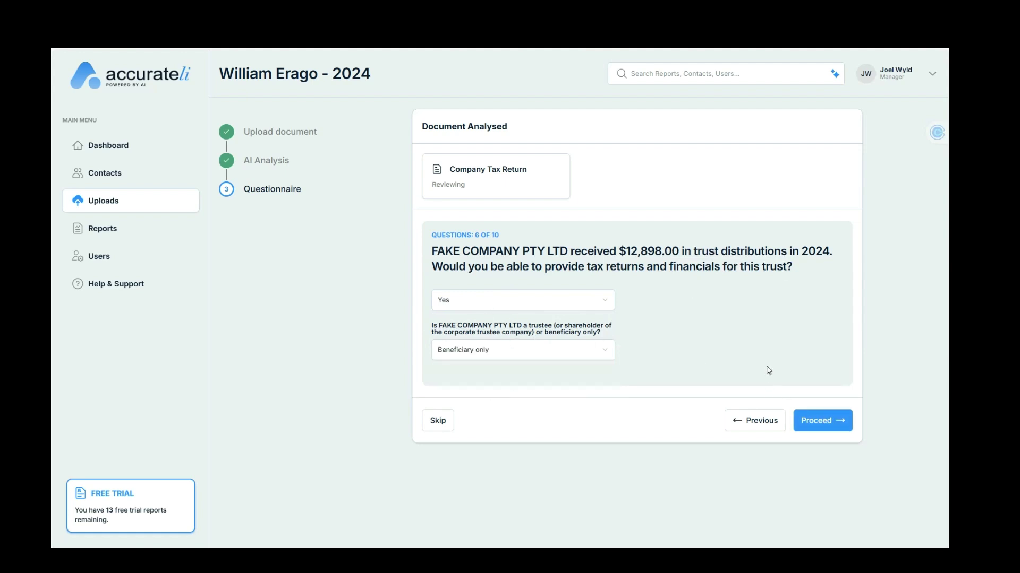
click(805, 420)
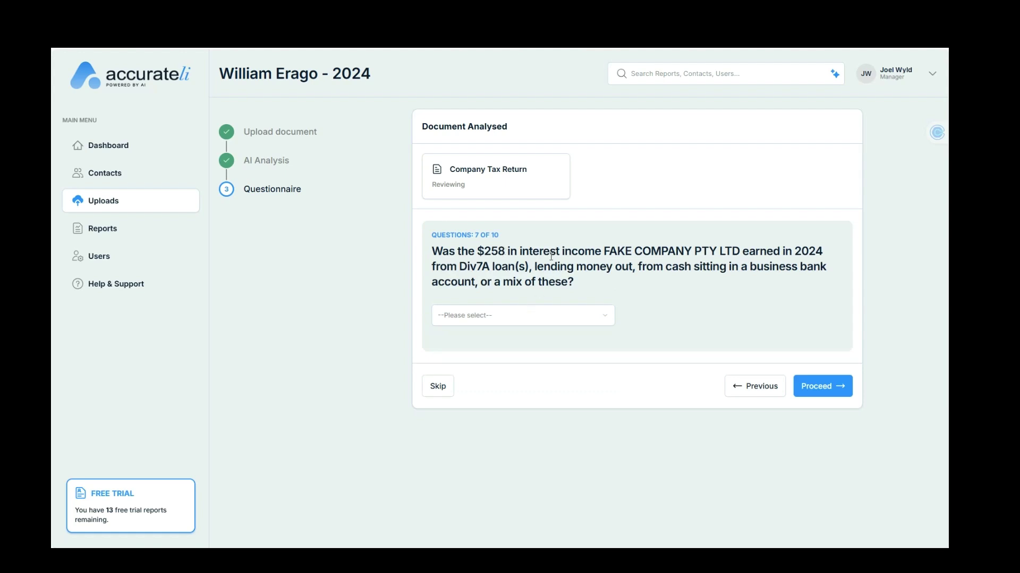
Classify the company's interest income as Div7A income only and submit the answer
drag(550, 253, 551, 267)
click(593, 277)
click(506, 318)
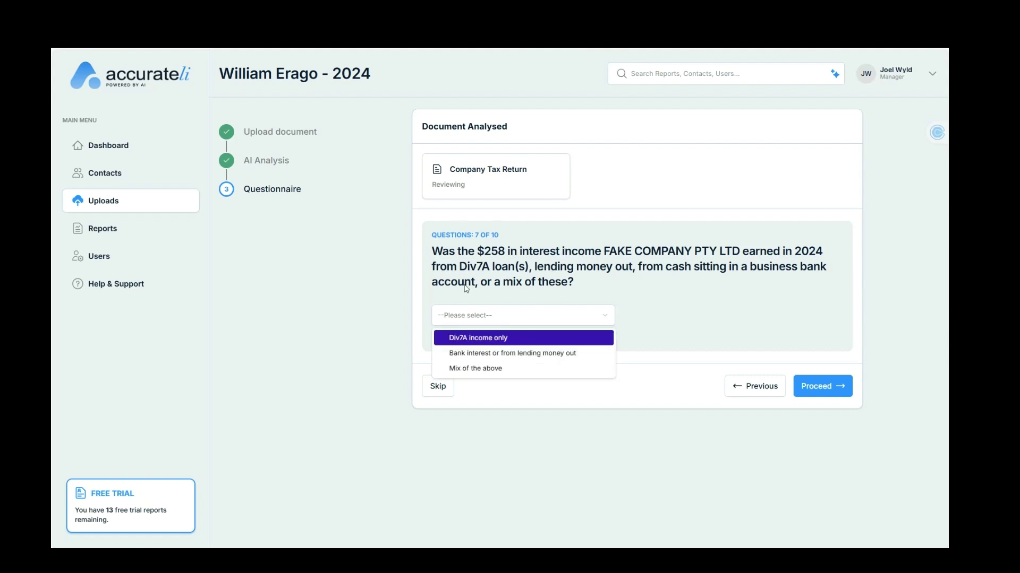
click(505, 338)
click(836, 387)
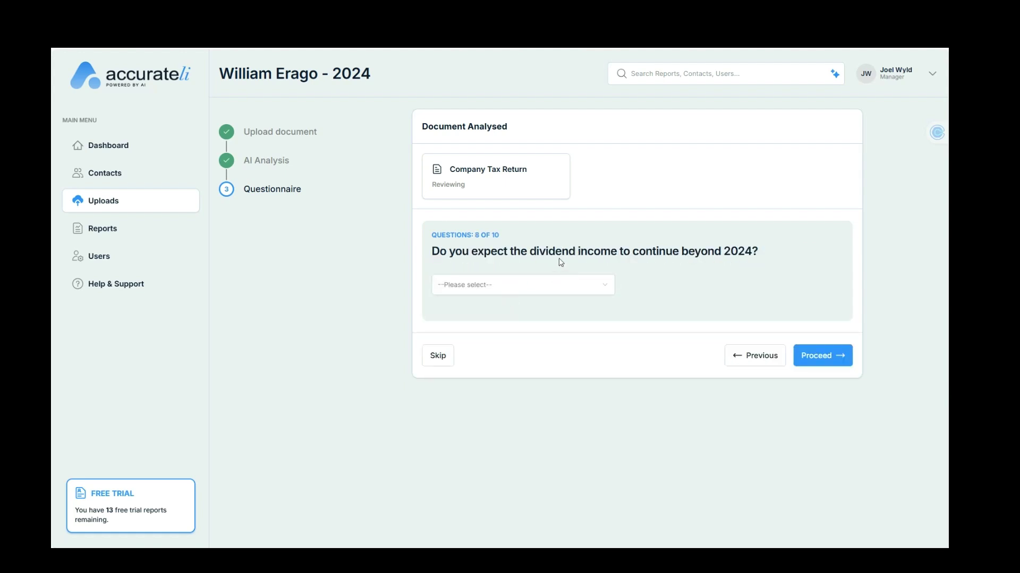
Answer Yes to dividend income continuing beyond 2024 and Yes to owning the paying company, and submit
click(519, 282)
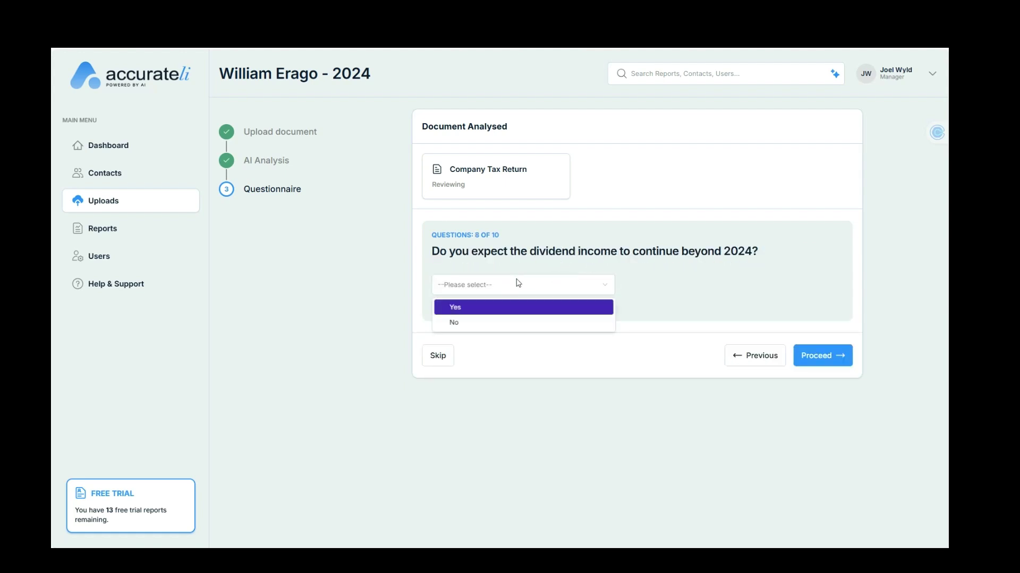
click(454, 305)
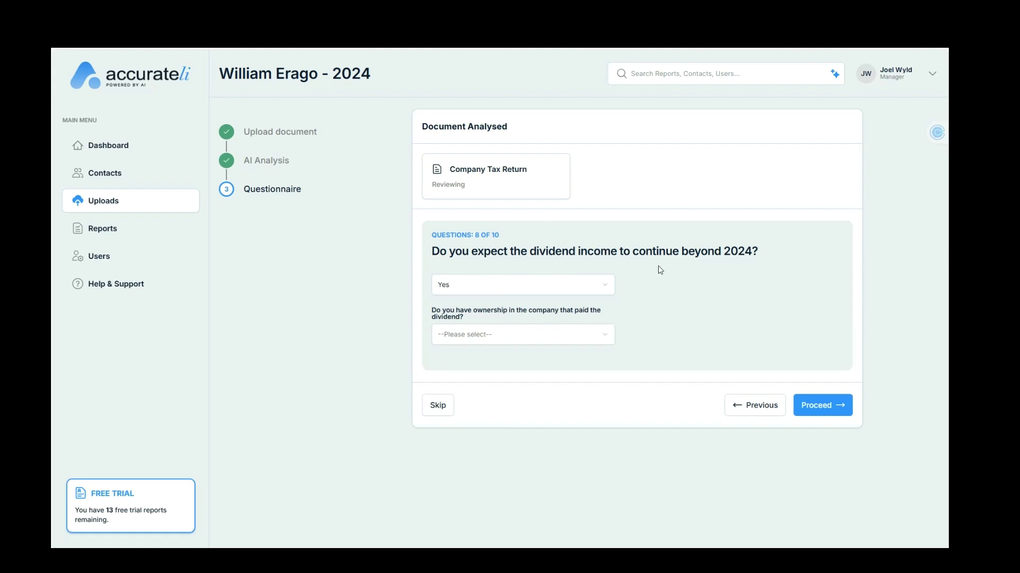
click(477, 332)
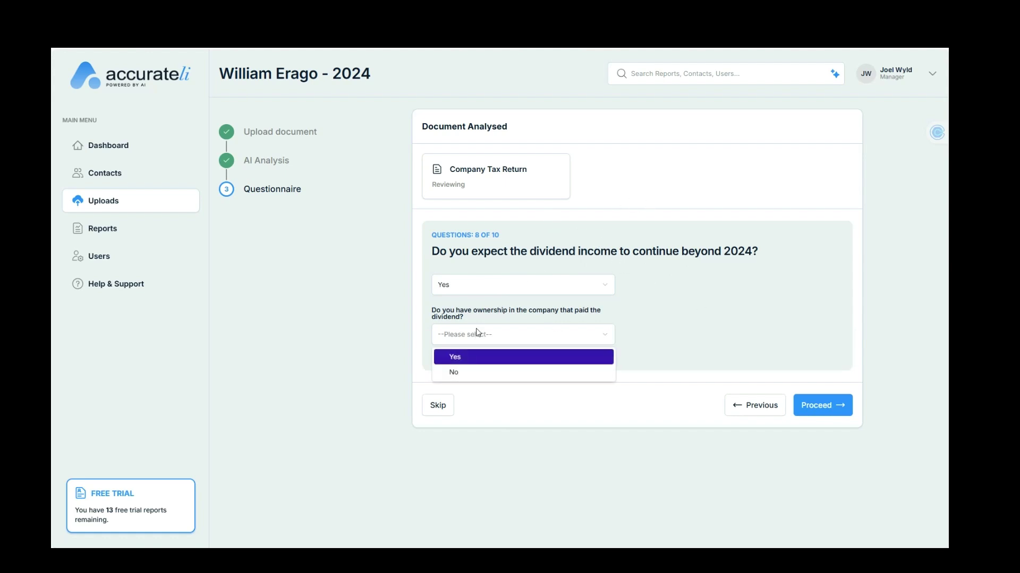
click(478, 357)
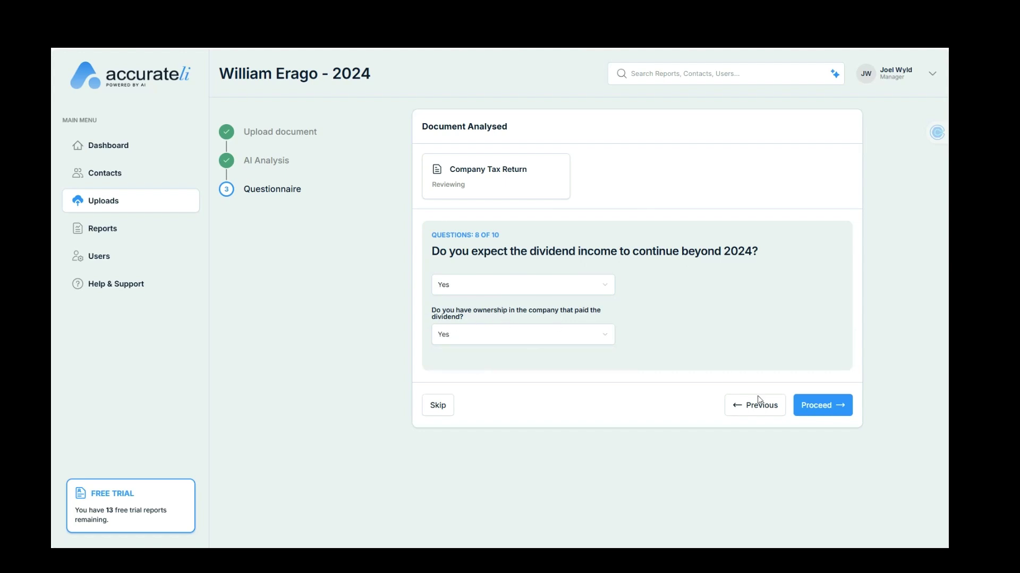
click(823, 413)
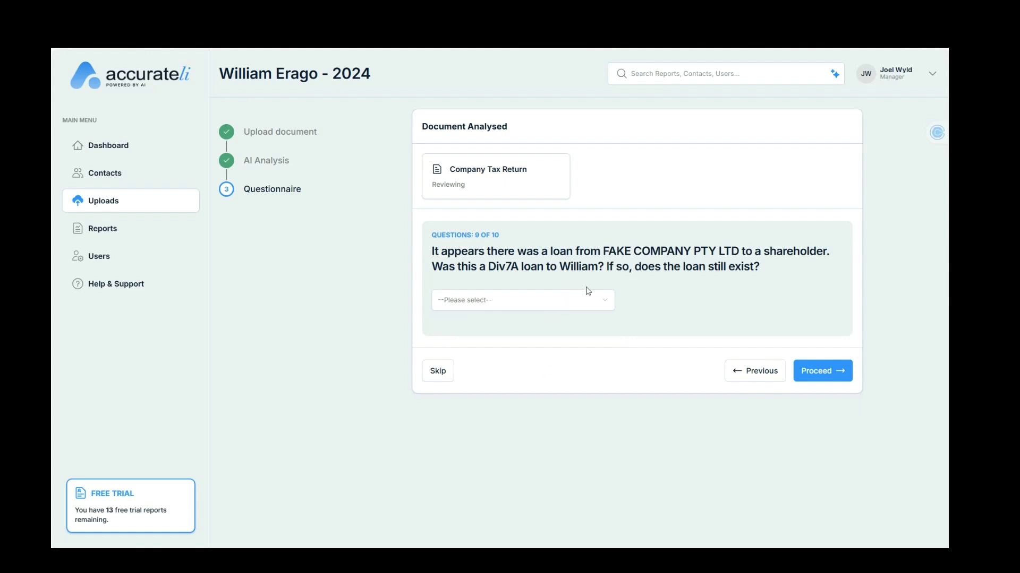
Answer the question about the shareholder's Div7A loan with the first option offered and submit it
click(511, 304)
click(502, 323)
click(846, 372)
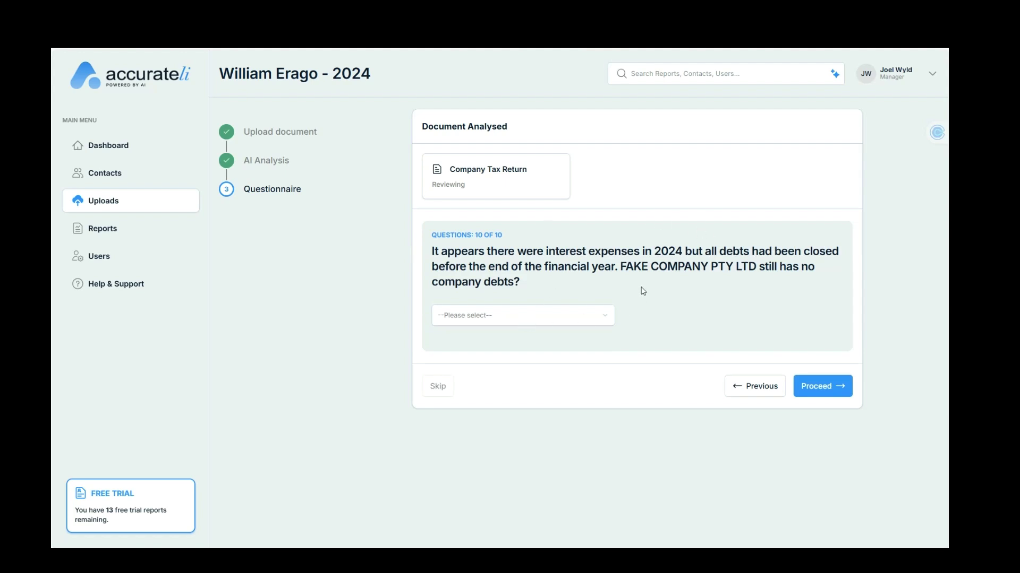
Answer the company debt question with "Yes, still no debt", submit it, and finalise the questionnaire
click(504, 322)
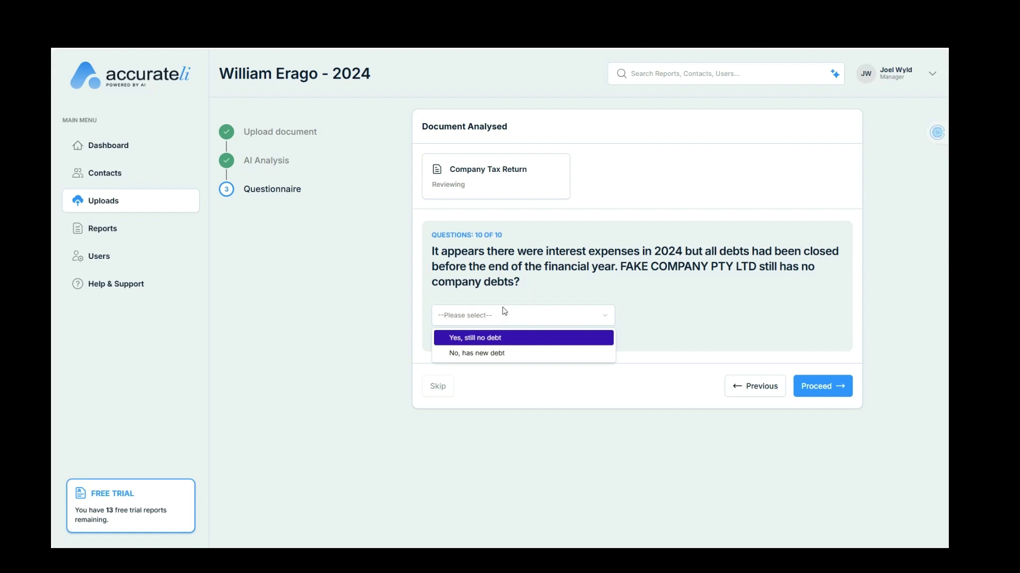
click(489, 338)
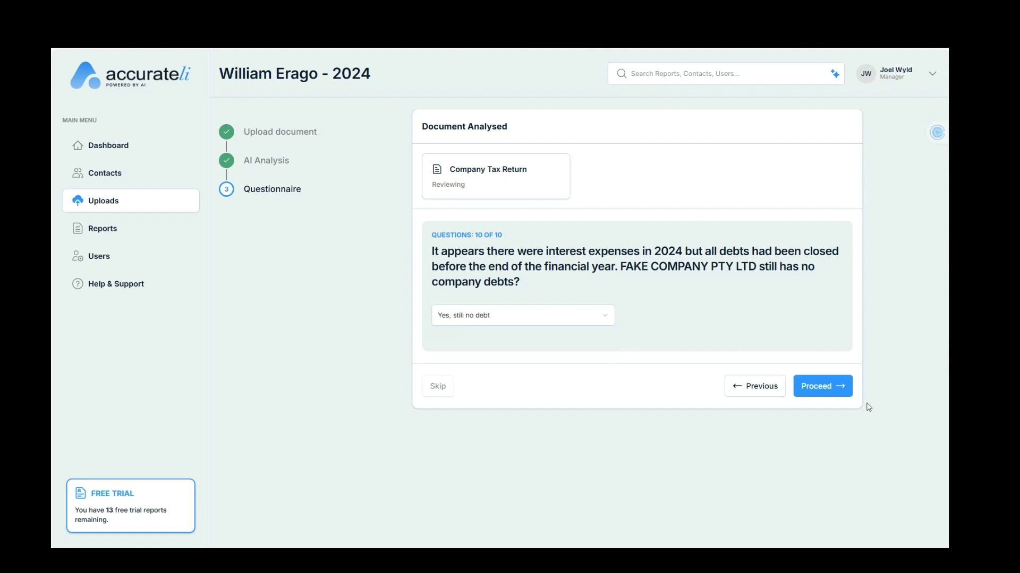
click(819, 392)
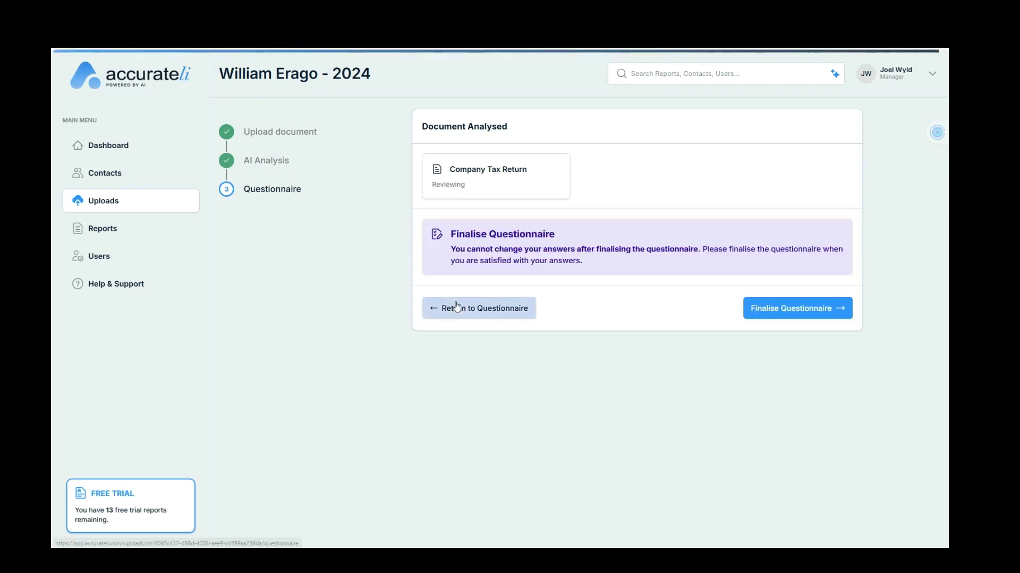
click(795, 317)
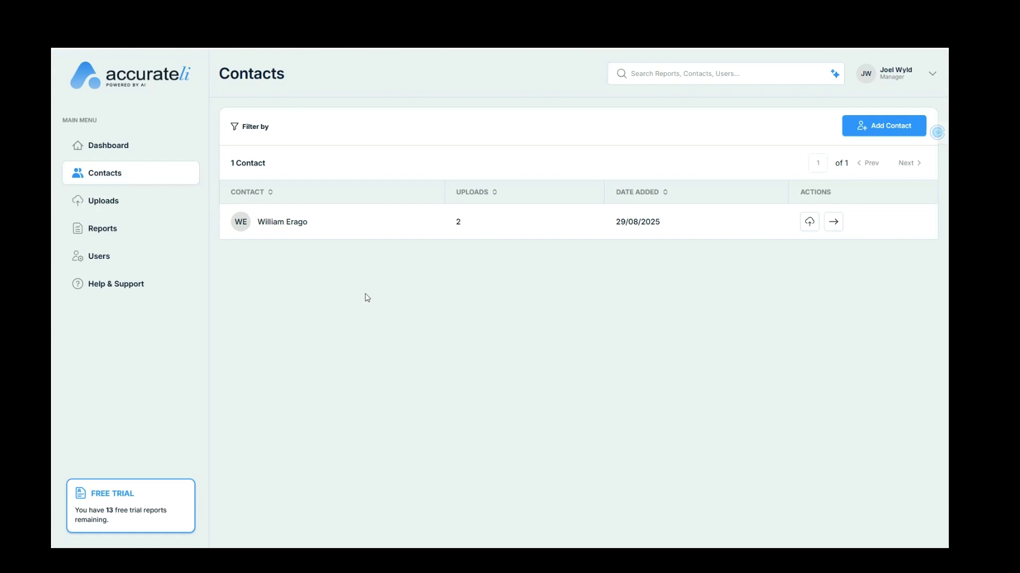
Open the contact's record and go to its FAKE COMPANY PTY LTD entity
click(832, 223)
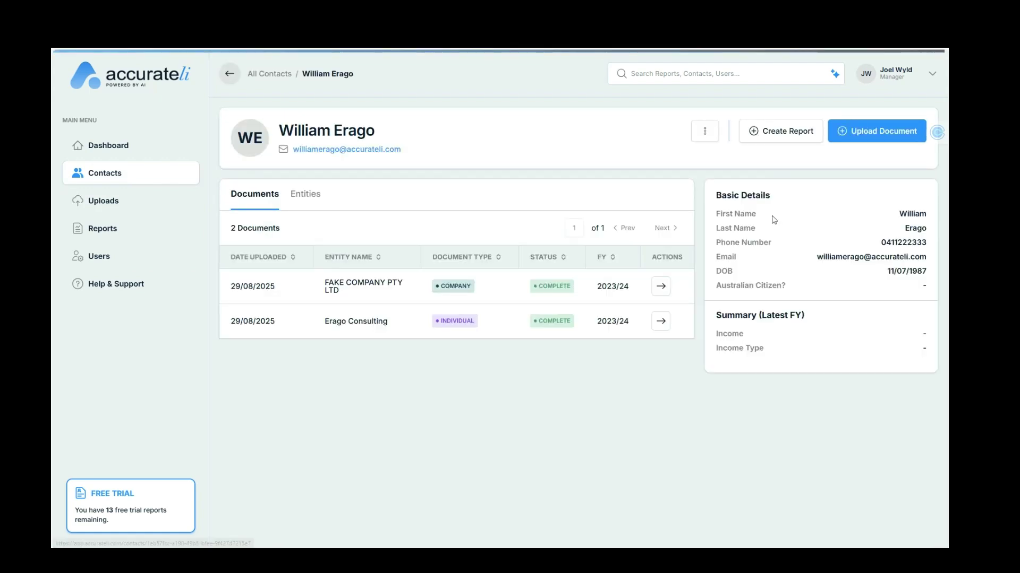
click(297, 200)
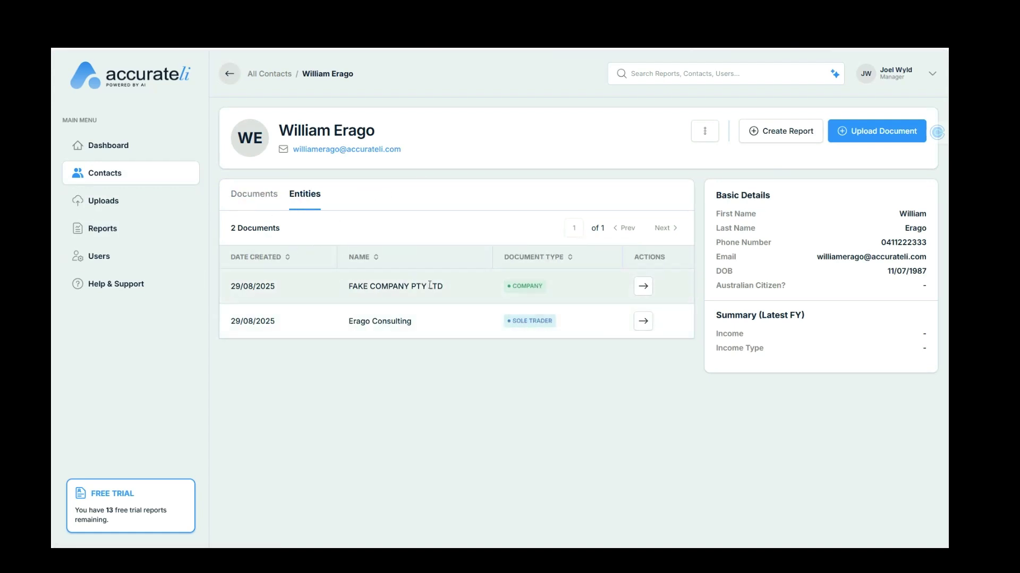
click(643, 287)
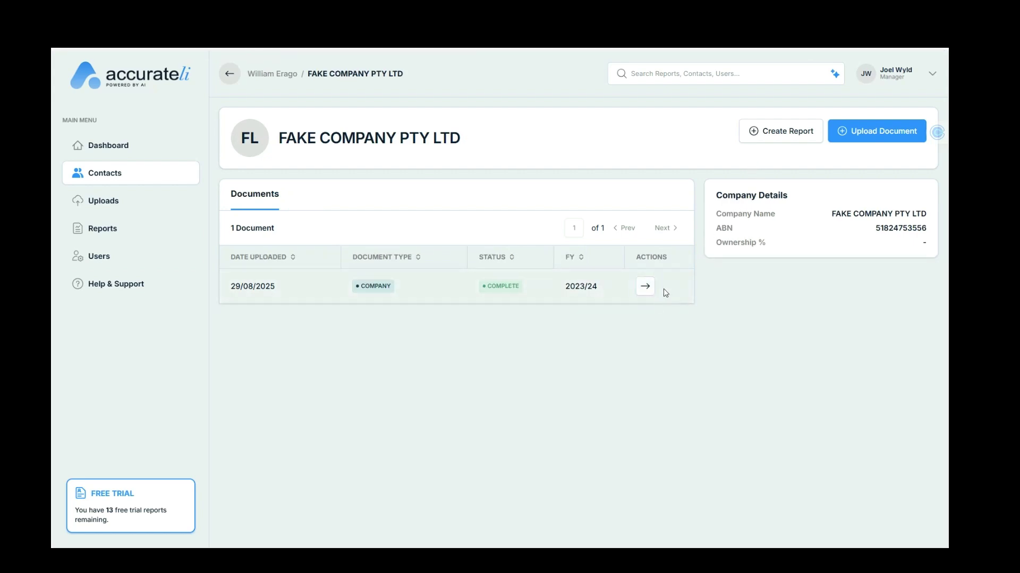
Create a report with 65% ownership from the Company Tax Return 2024, agreeing to continue with one financial year
click(781, 131)
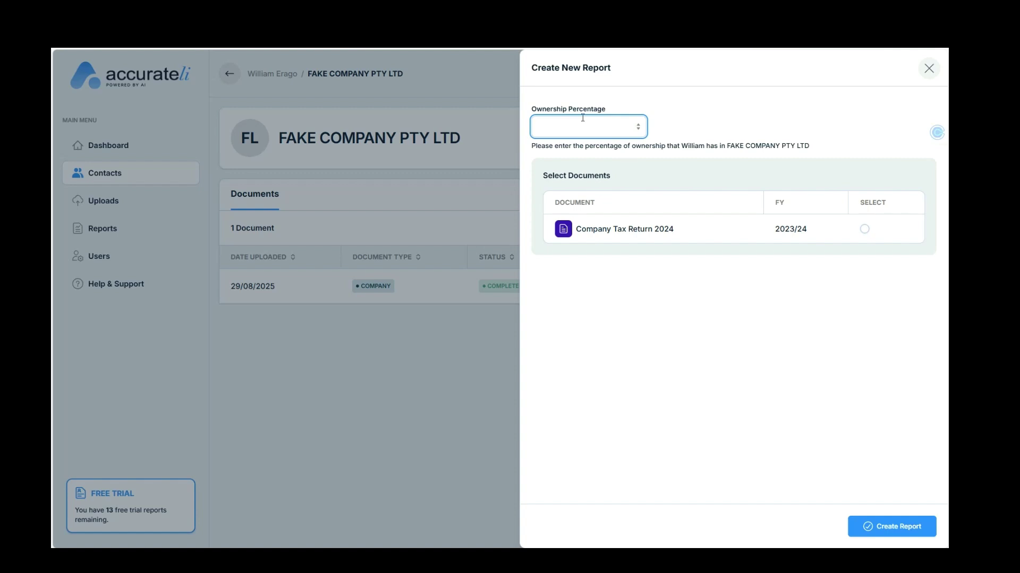
text(65)
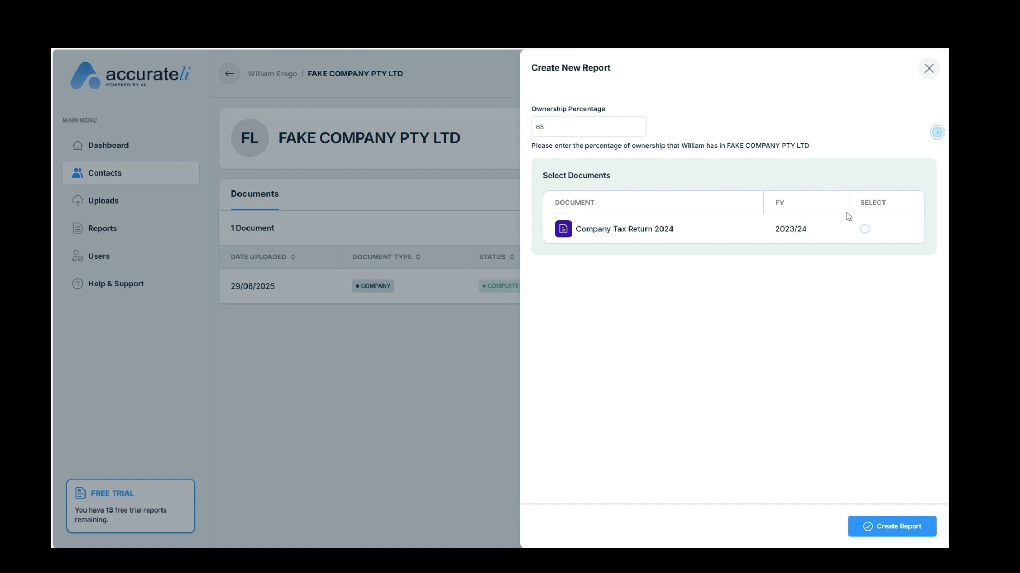
click(865, 228)
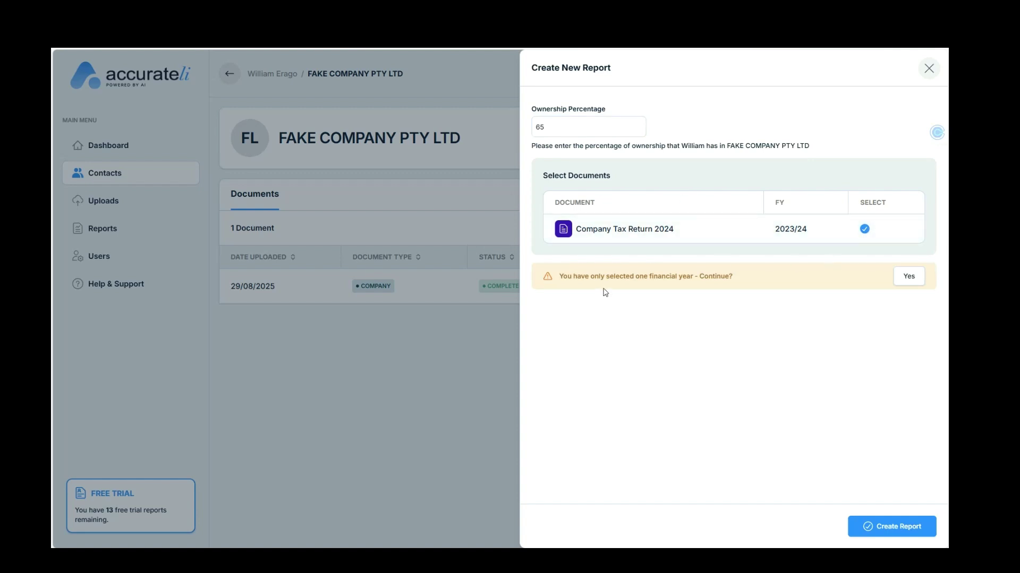
drag(603, 291, 738, 289)
click(907, 281)
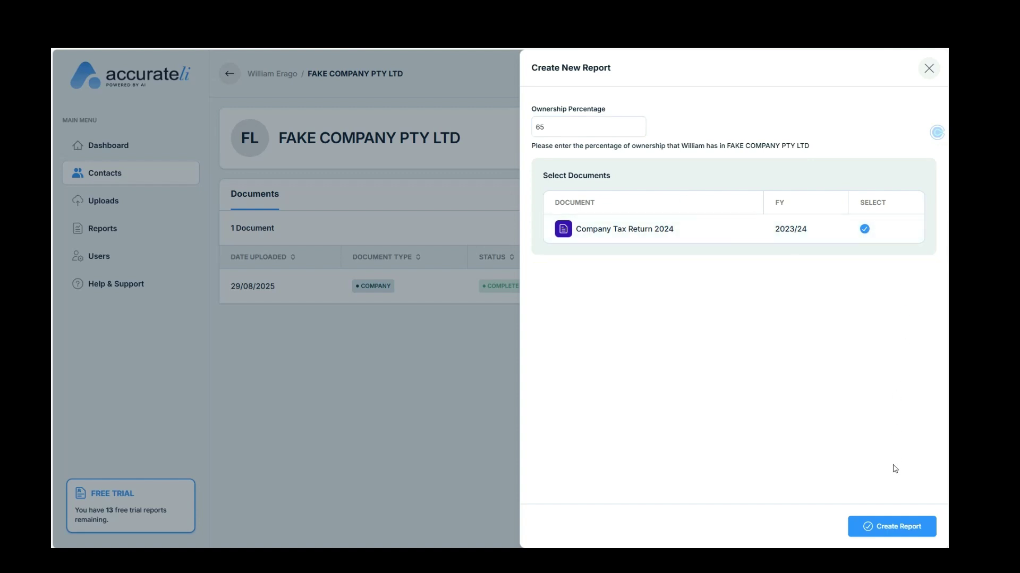
click(903, 532)
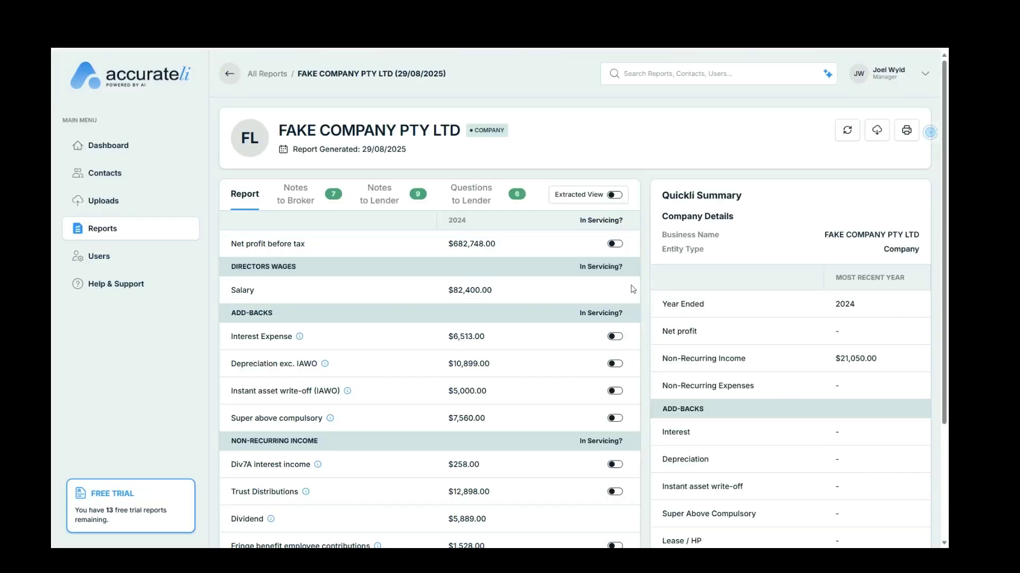
Look over the company report's profit, add-backs and non-recurring income alongside the Quickli Summary
scroll(258, 288, down, 3)
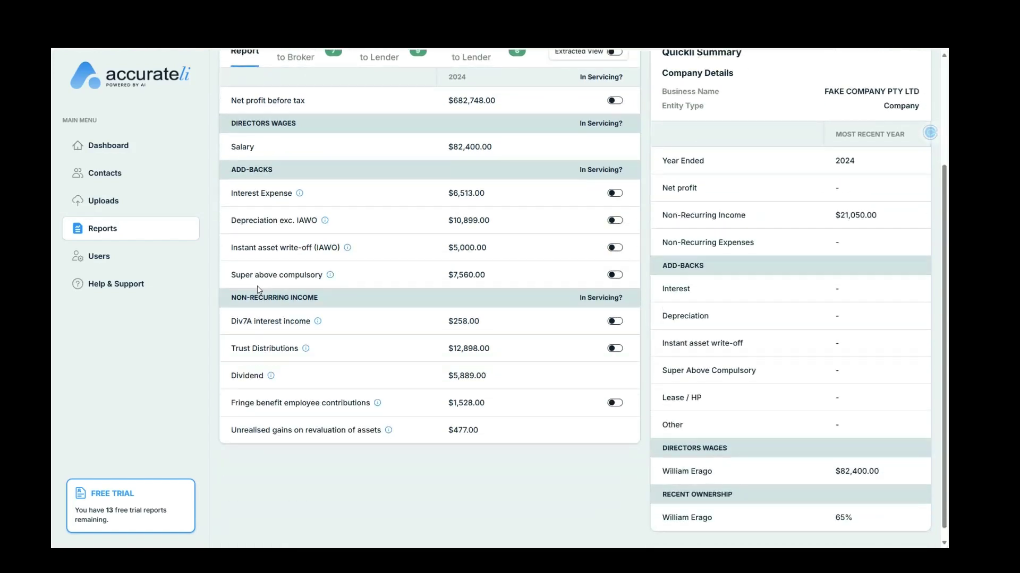
scroll(260, 289, up, 3)
scroll(272, 292, down, 2)
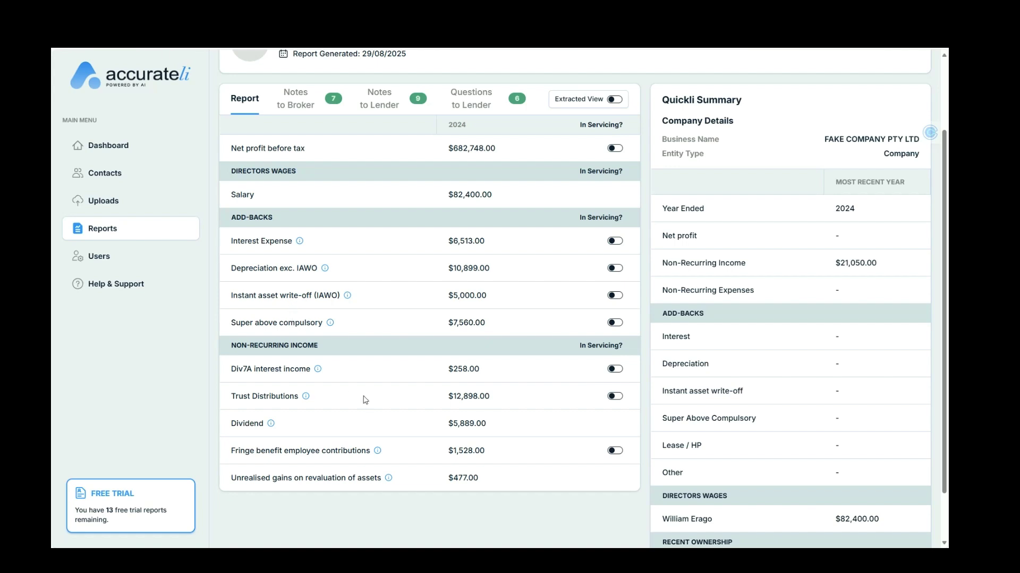
scroll(367, 401, up, 2)
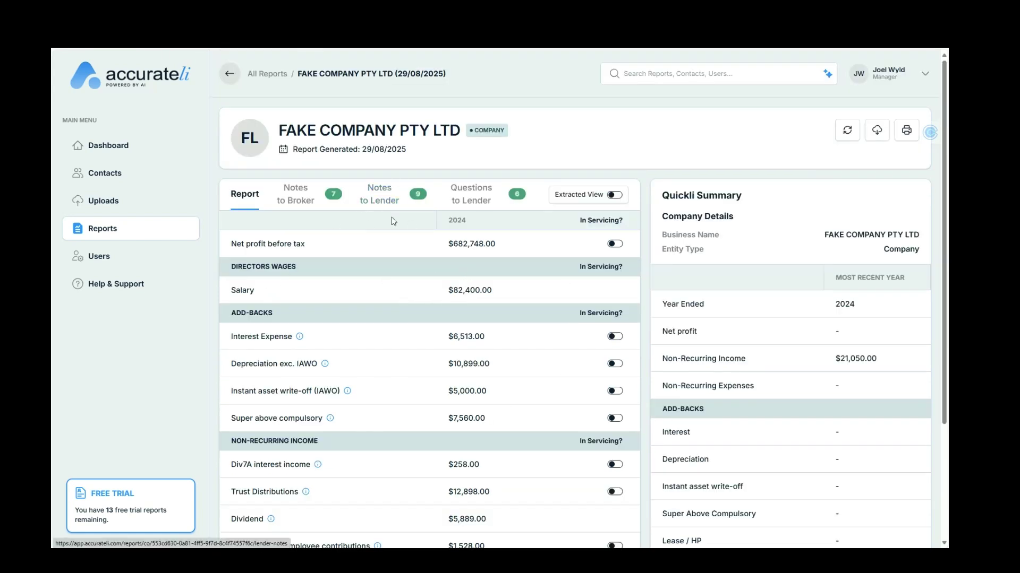
drag(279, 131, 433, 133)
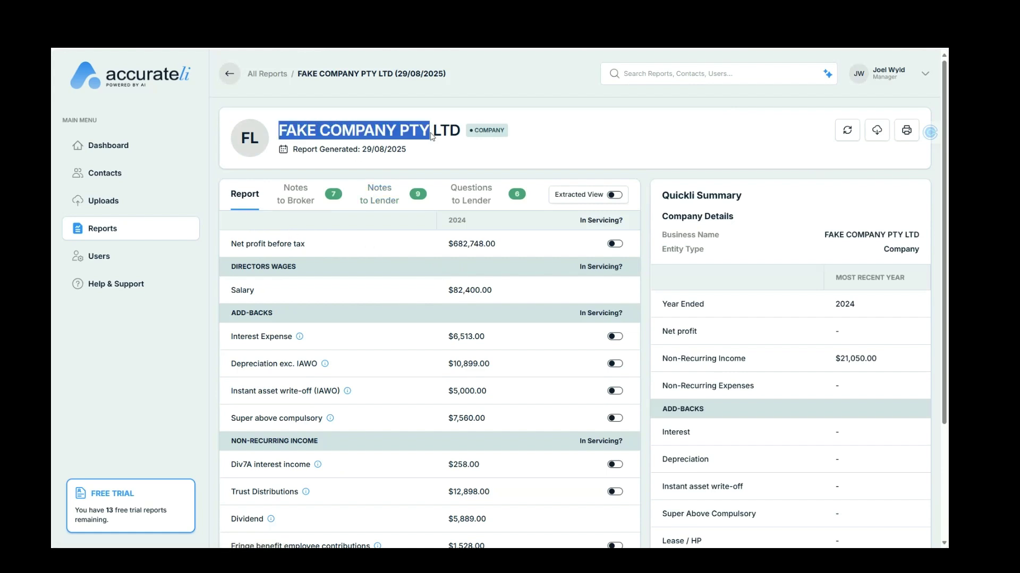
click(413, 264)
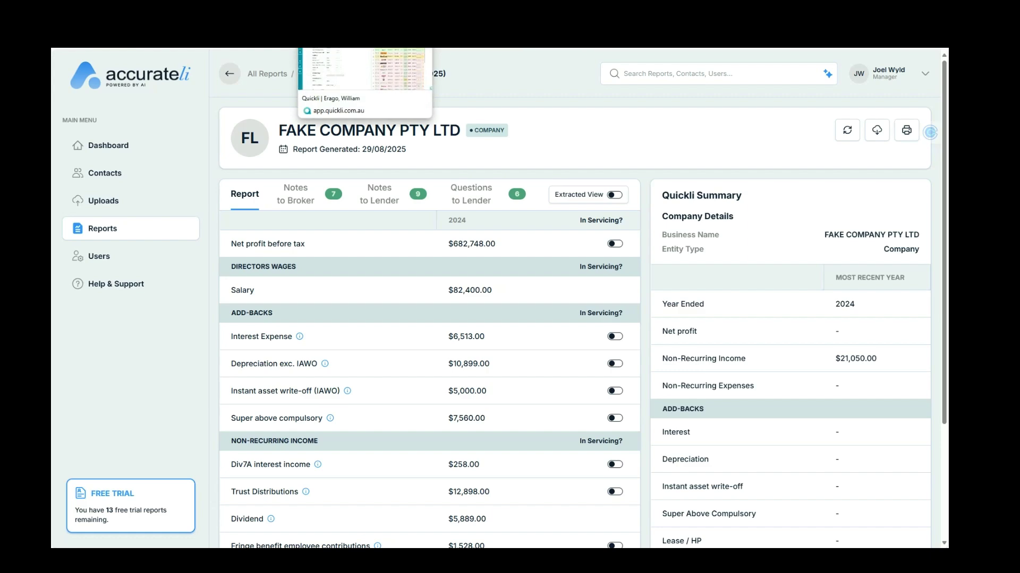
Switch to Quickli, add a second business under Self Employed, and exclude the sole trader business from the calculation
click(340, 9)
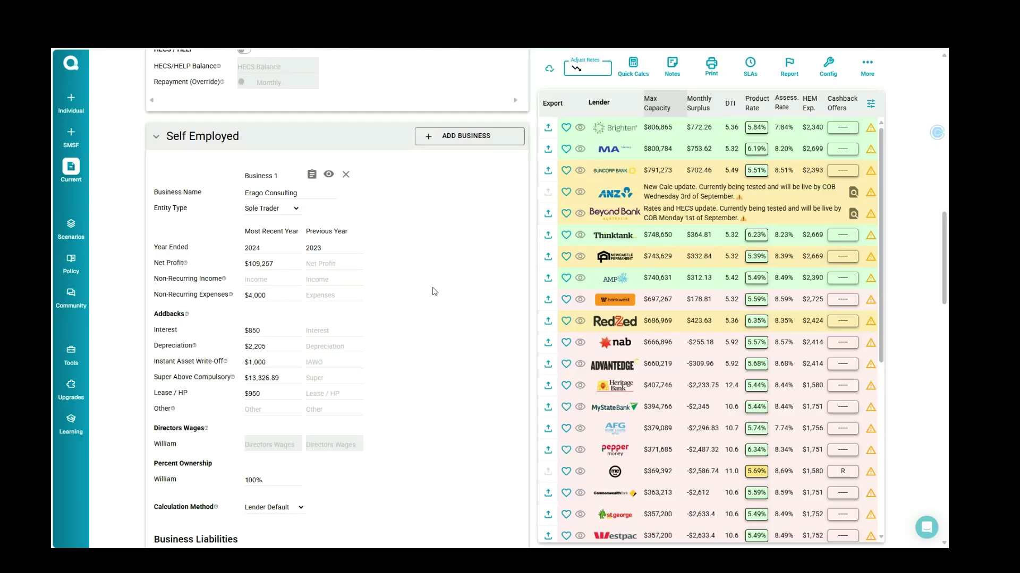
click(467, 136)
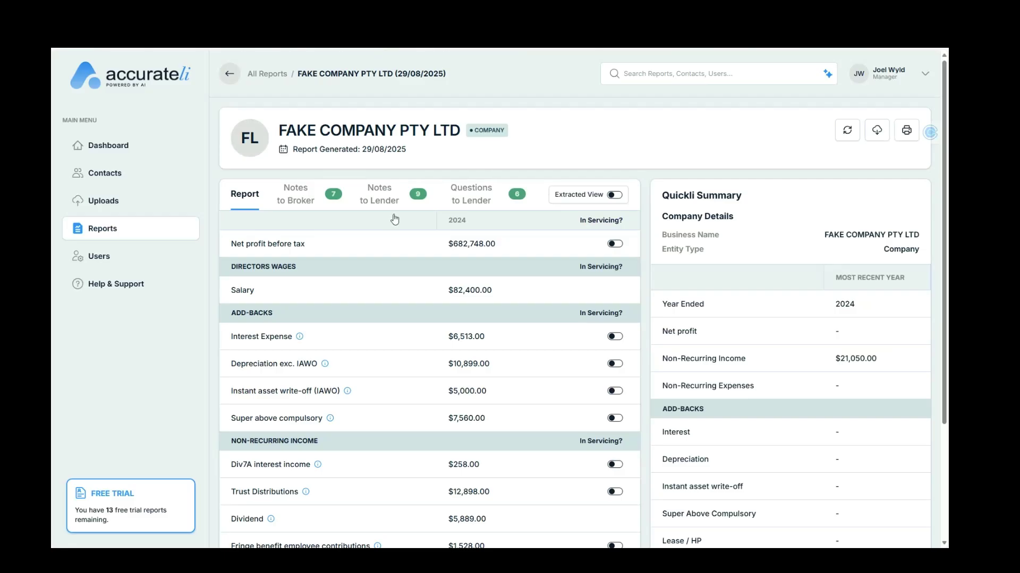
scroll(416, 291, down, 3)
mouse_move(348, 247)
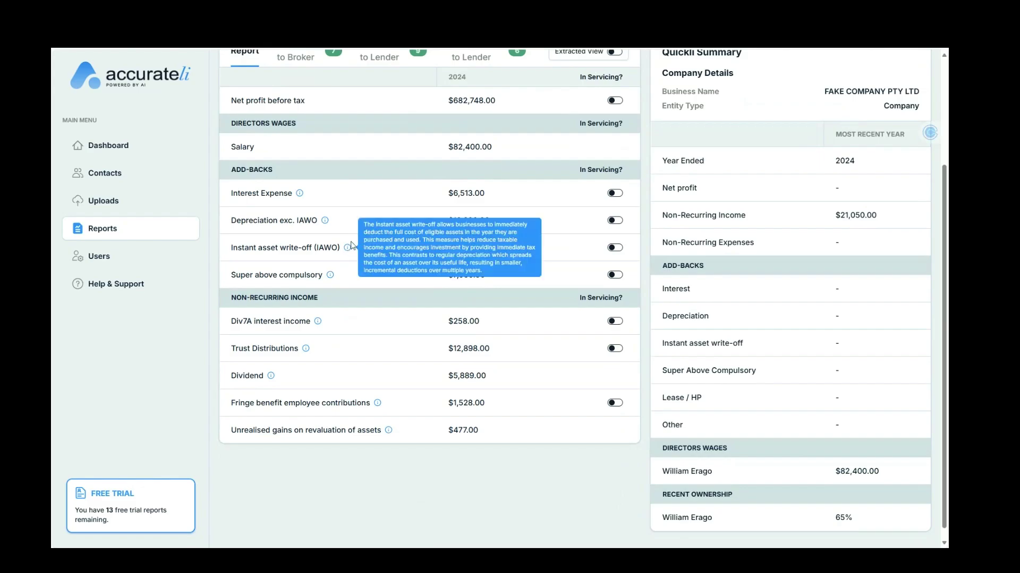
scroll(350, 245, up, 3)
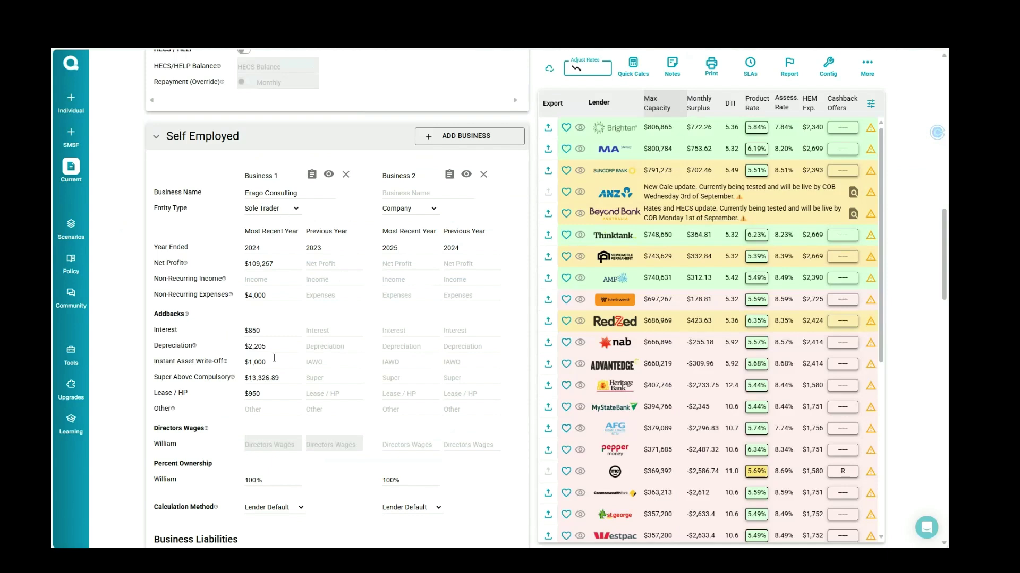
click(329, 175)
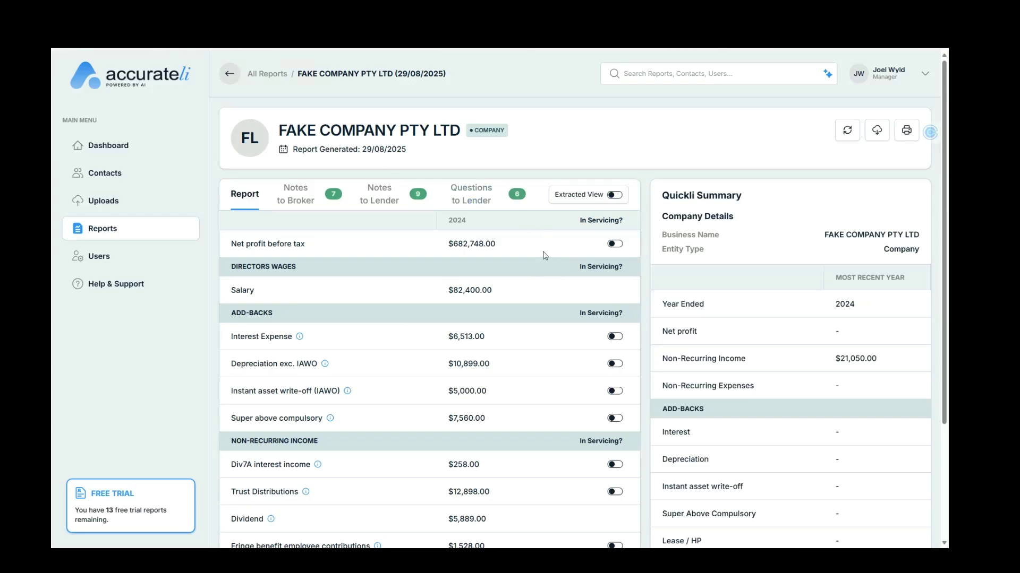
In the Accurateli report, include net profit, interest expense, depreciation, instant asset write-off and super above compulsory in servicing
drag(496, 250, 448, 245)
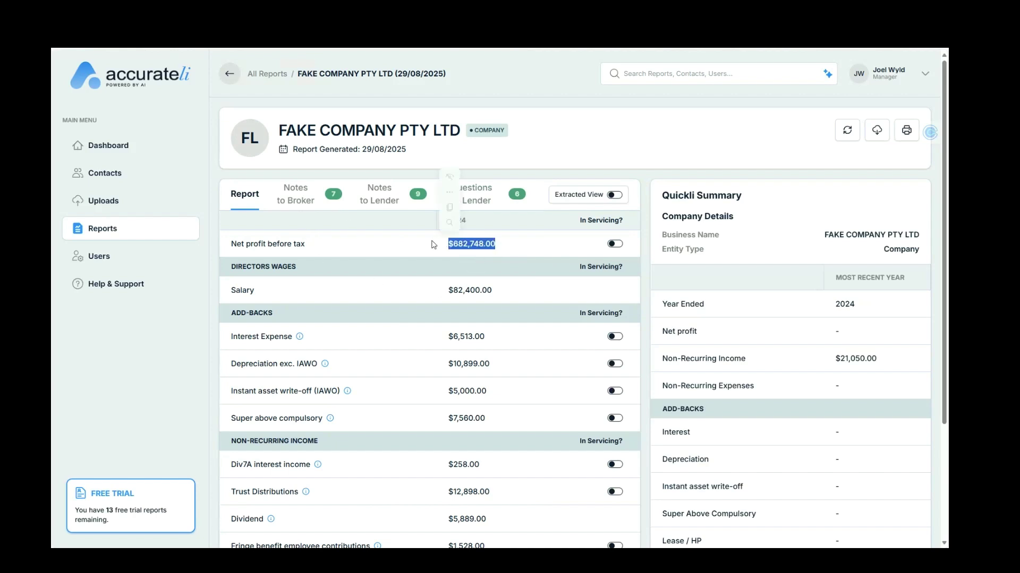
click(614, 245)
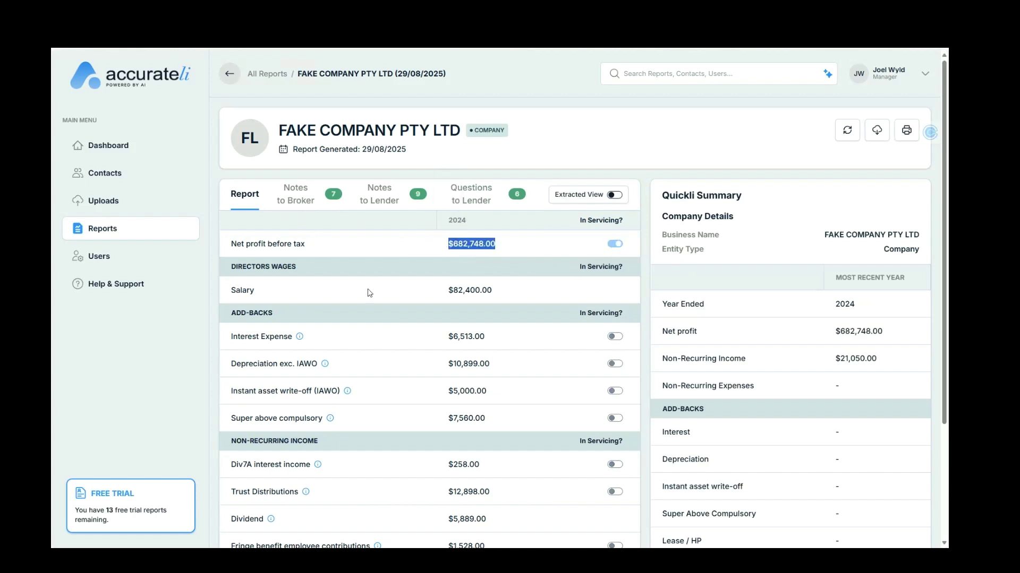
scroll(444, 301, down, 1)
scroll(443, 300, down, 1)
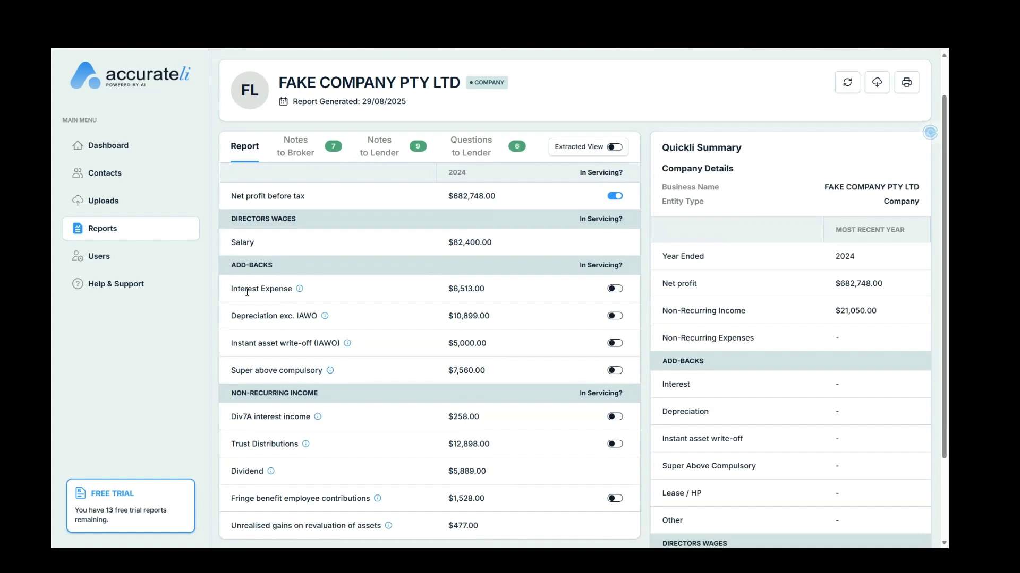
click(619, 292)
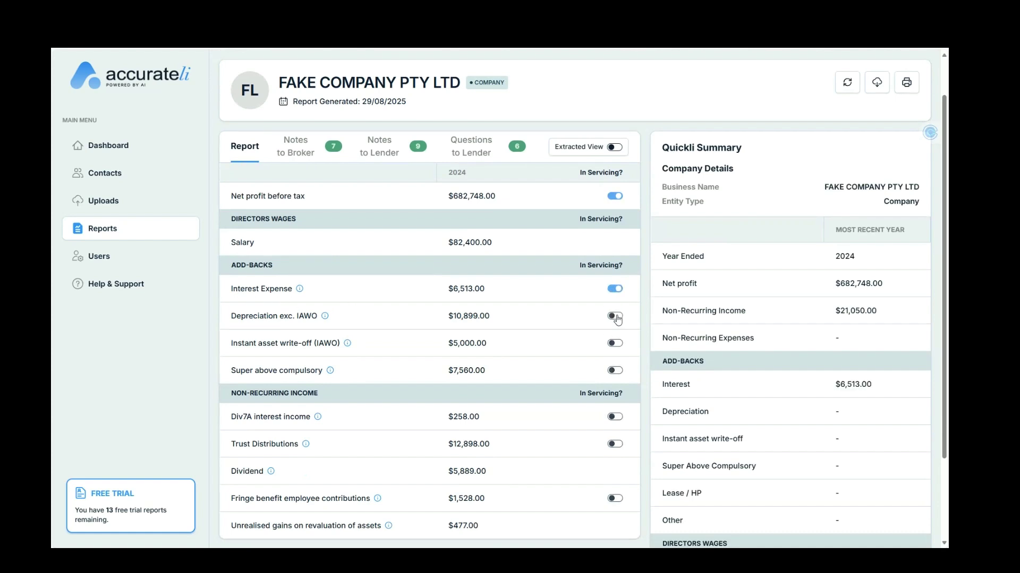
click(617, 317)
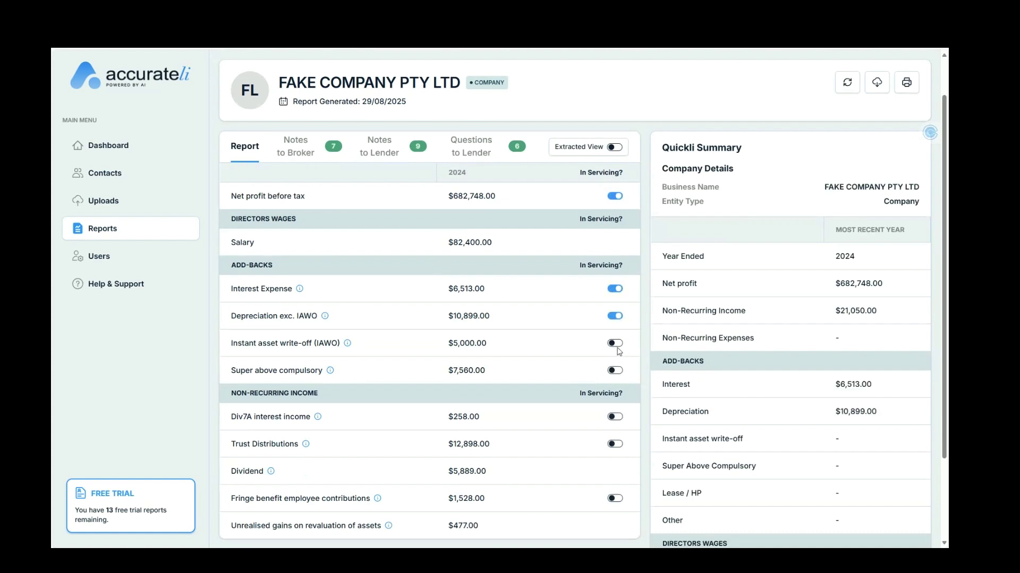
click(616, 372)
click(615, 344)
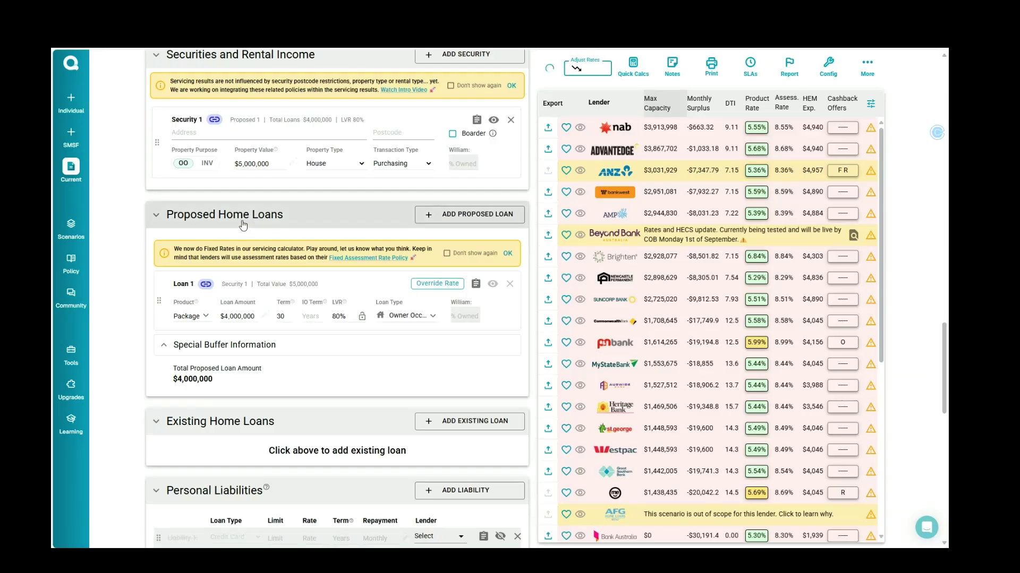
Examine the Quickli scenario's company figures, security and proposed loan against the lenders' maximum capacities
scroll(287, 278, down, 5)
scroll(282, 278, up, 8)
scroll(282, 278, up, 9)
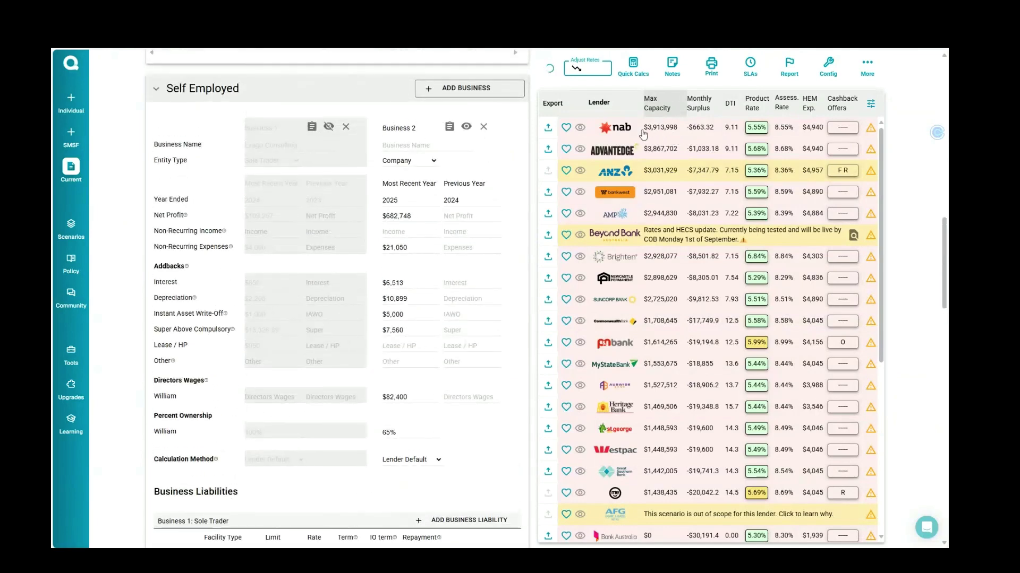
scroll(261, 319, down, 9)
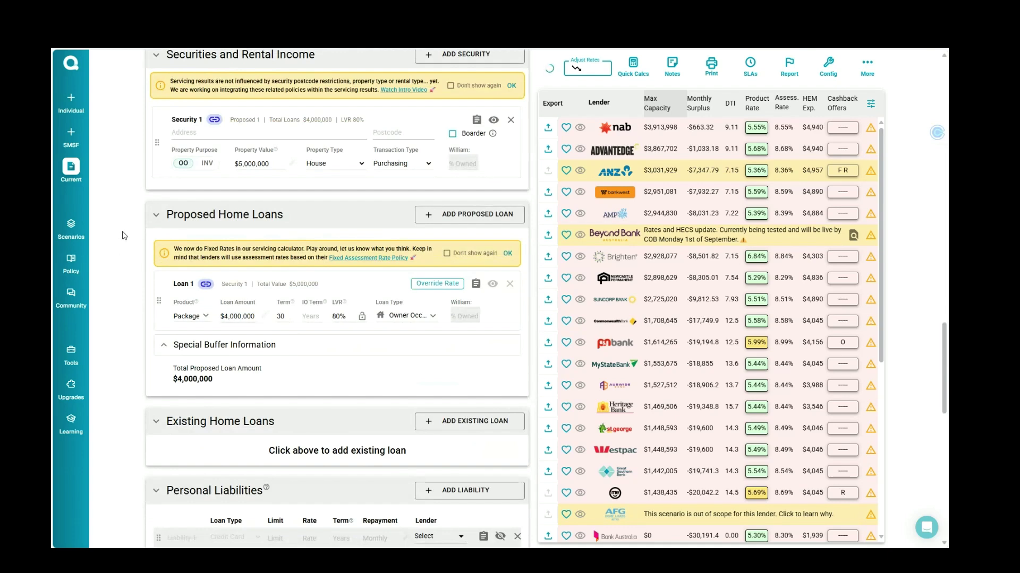
scroll(261, 248, up, 9)
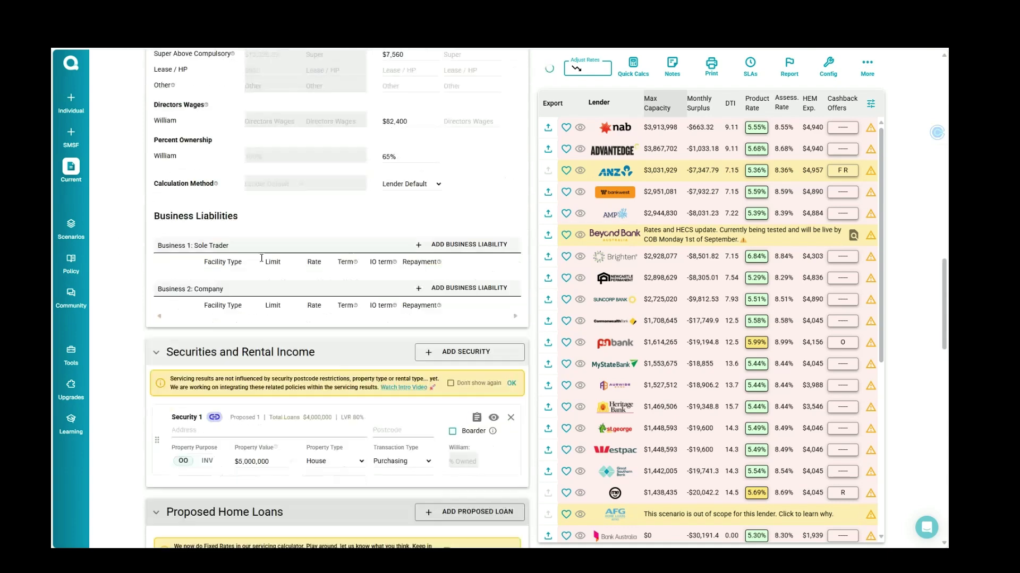
scroll(257, 263, up, 1)
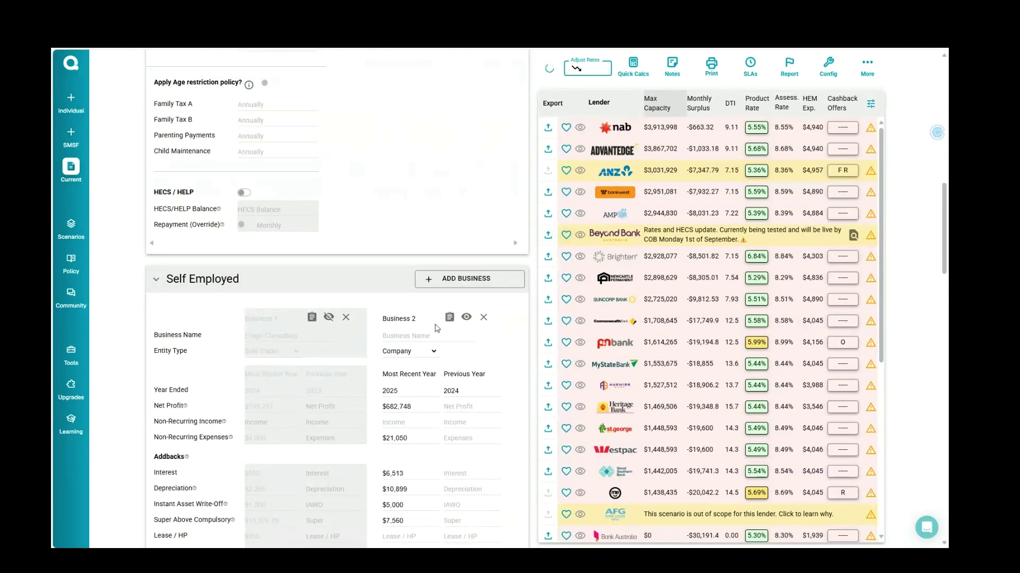
scroll(404, 175, down, 5)
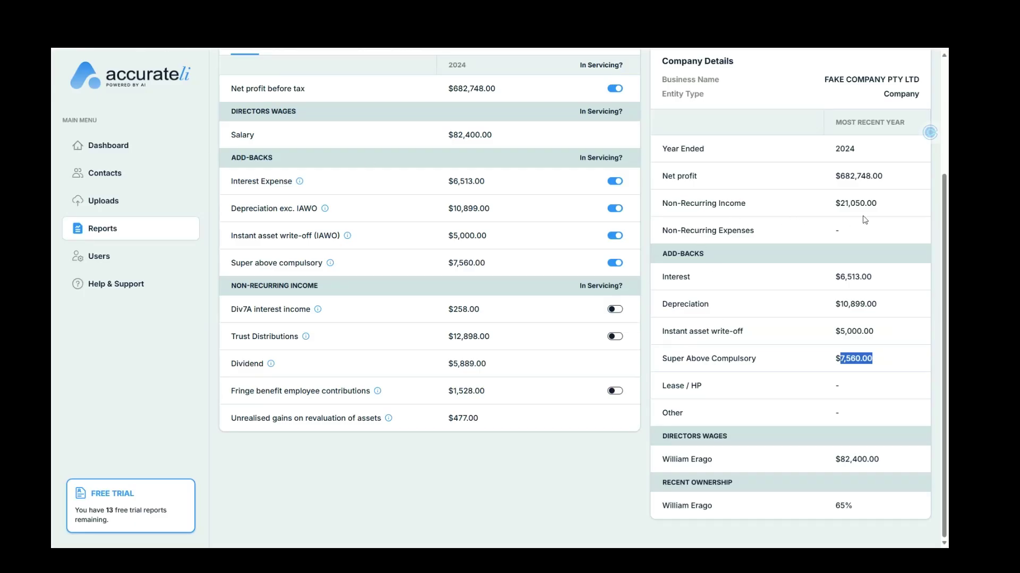
Compare the Non-Recurring Income figure in the report's Quickli Summary with the individual non-recurring income items
drag(877, 202, 828, 205)
click(788, 213)
drag(234, 288, 607, 464)
click(562, 464)
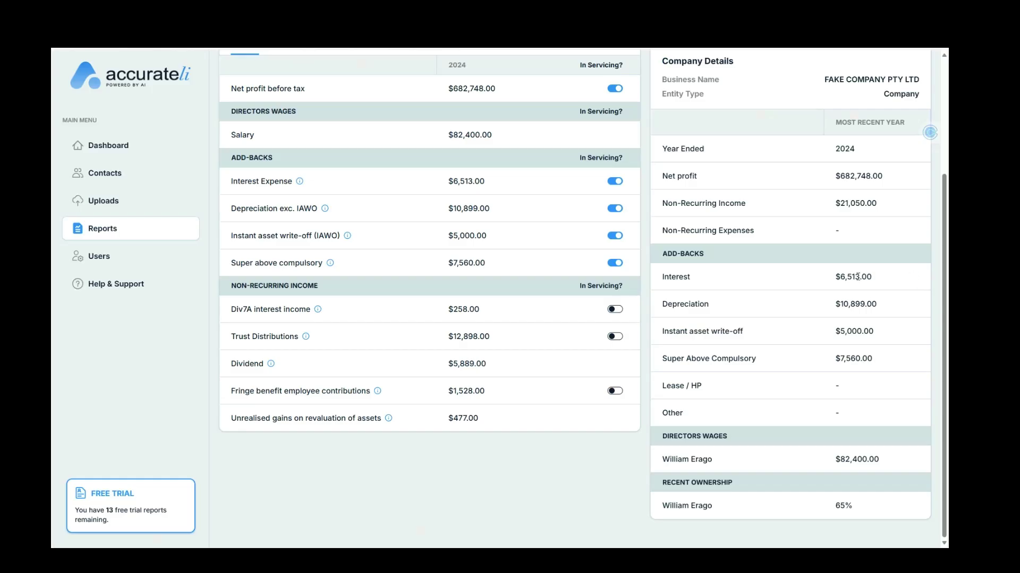
scroll(857, 277, up, 2)
scroll(811, 280, down, 2)
mouse_move(318, 315)
scroll(355, 327, up, 3)
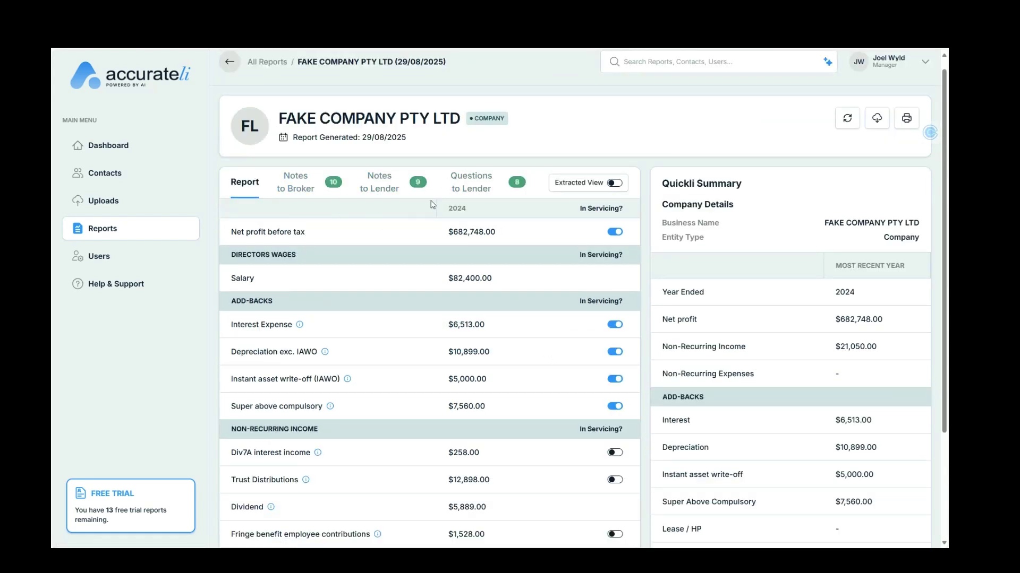
Include Div7A interest income, trust distributions and fringe benefit employee contributions in servicing, and check the dividend and unrealised gains items
scroll(472, 351, down, 2)
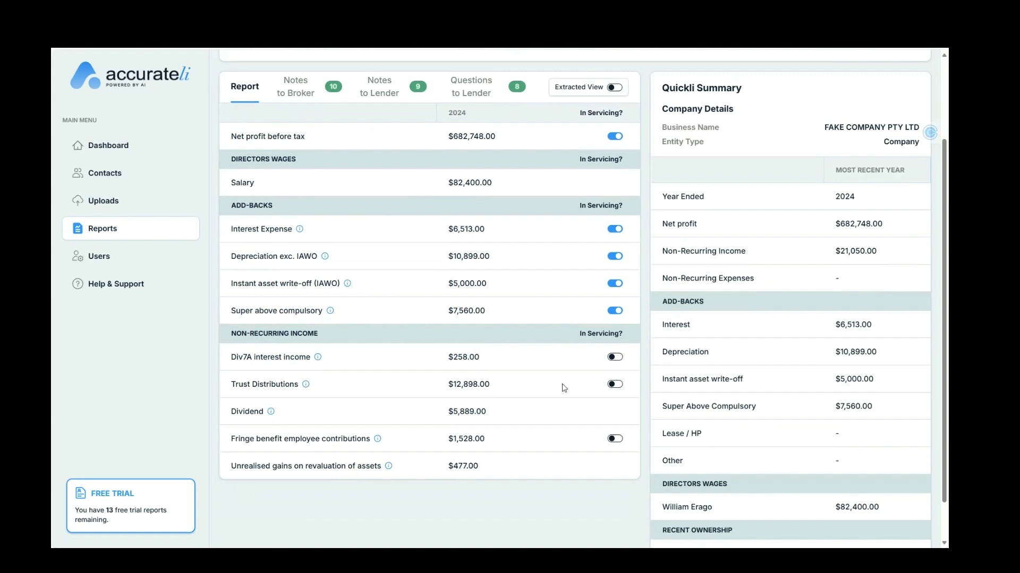
click(615, 358)
click(615, 384)
click(615, 440)
drag(485, 415, 414, 414)
click(514, 424)
mouse_move(274, 410)
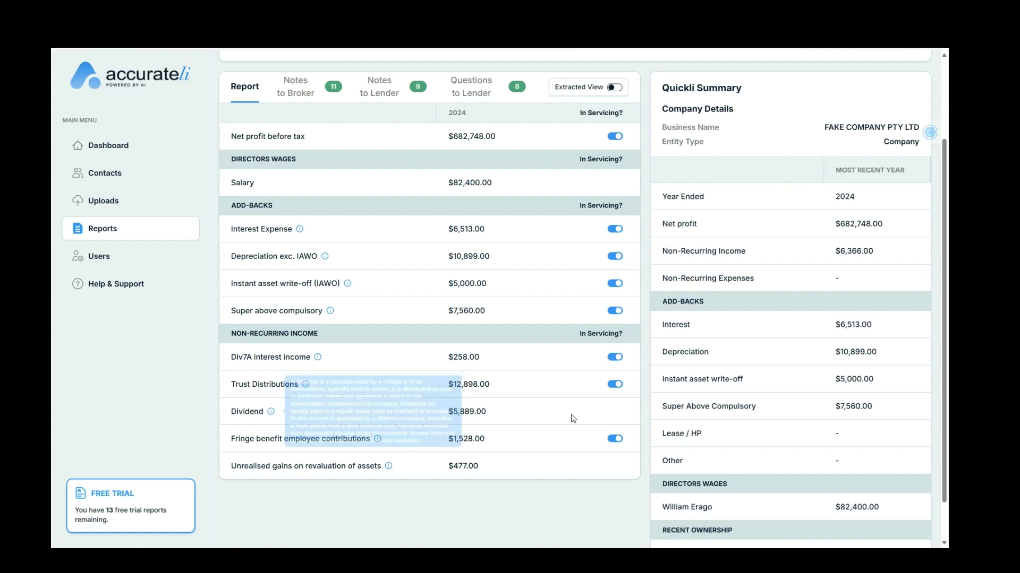
mouse_move(387, 471)
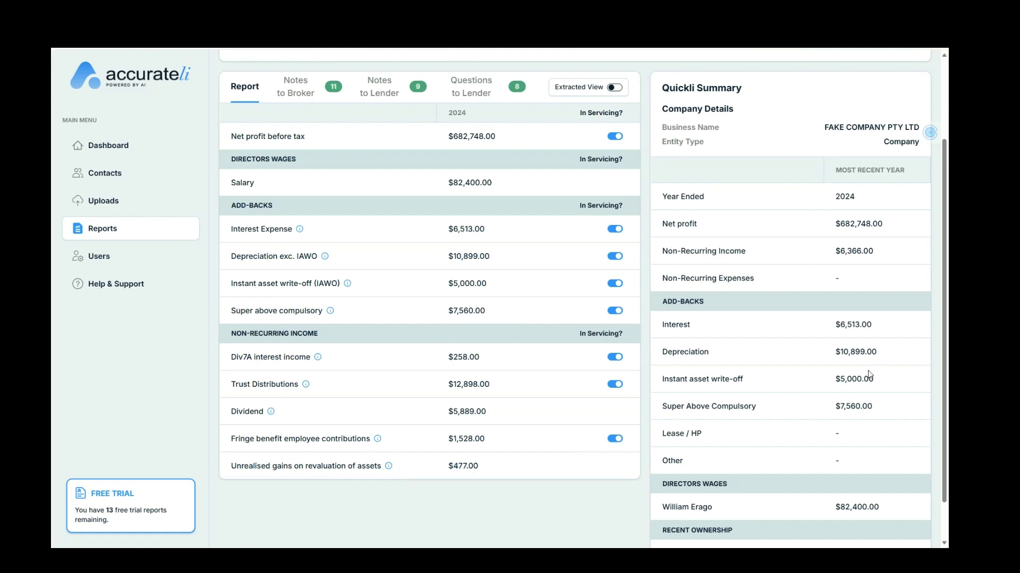
Switch to Quickli and set the company's most recent year Non-Recurring Expenses to $6,366, matching the report's Non-Recurring Income figure
drag(875, 252, 816, 256)
click(865, 255)
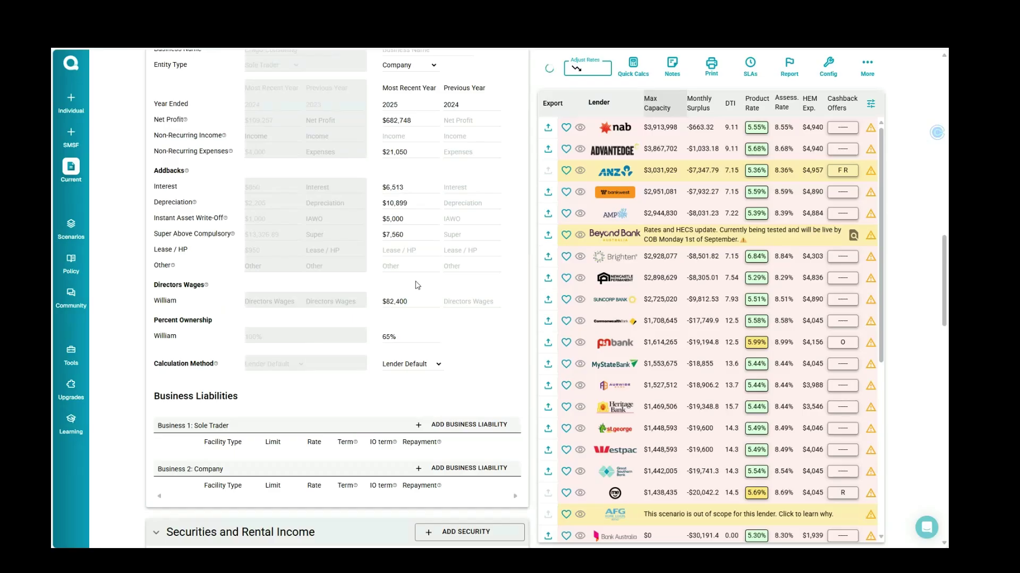
click(417, 152)
text(6366)
click(466, 186)
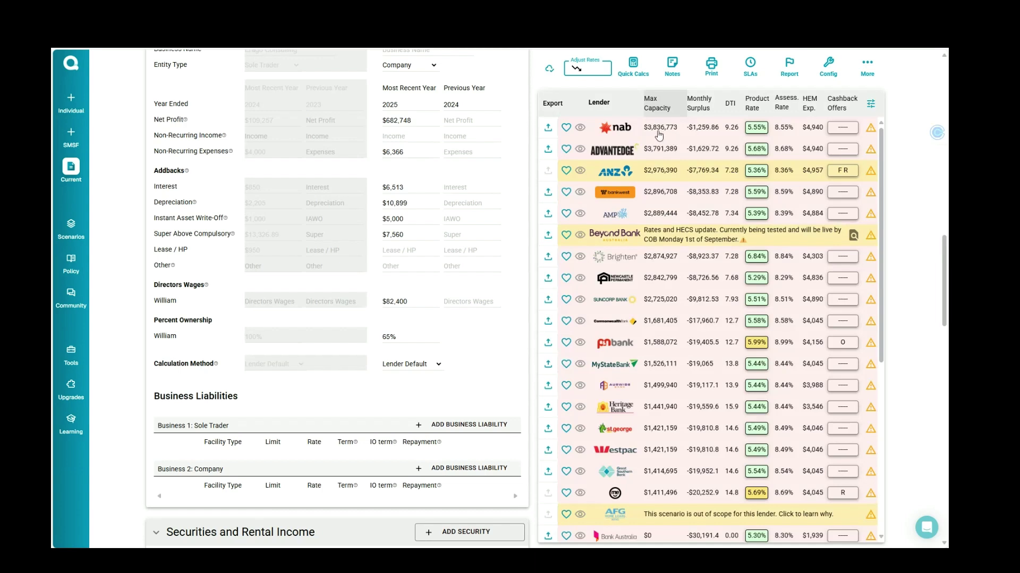
drag(395, 121, 422, 125)
click(401, 122)
click(400, 153)
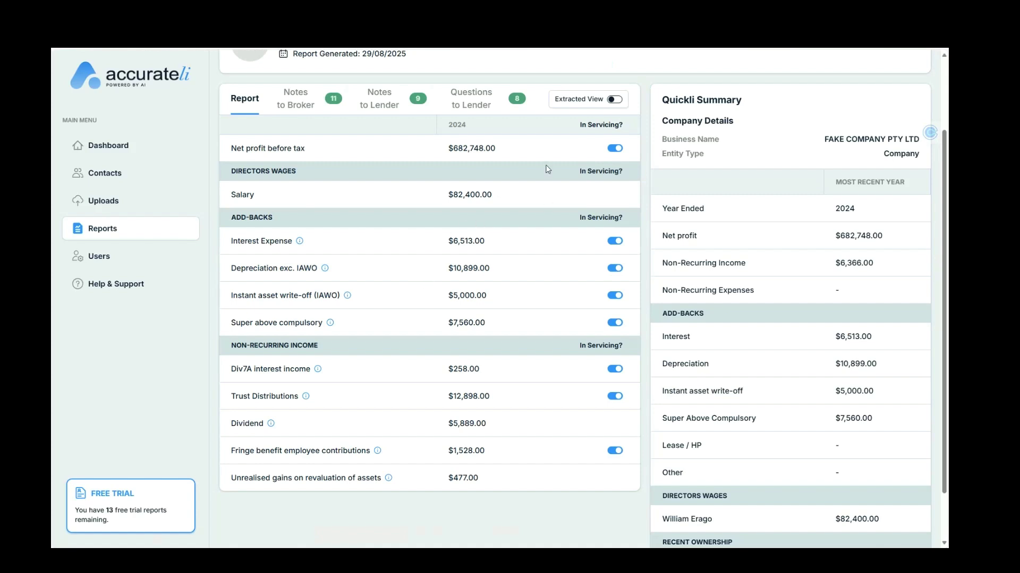
Switch to Accurateli and examine the report's questions to the lender against the Quickli scenario
click(486, 108)
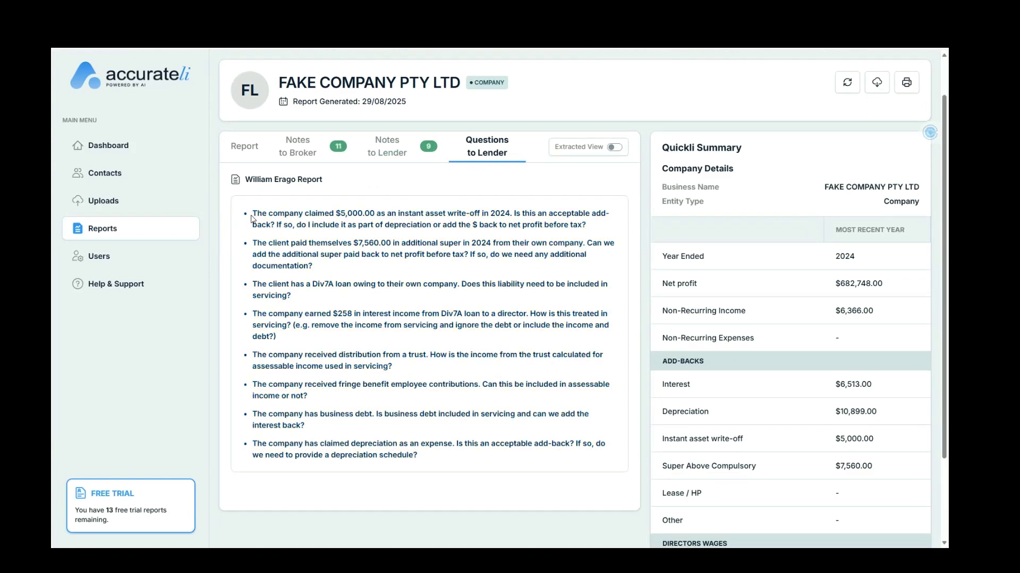
drag(251, 216, 514, 477)
click(424, 406)
drag(300, 301, 253, 285)
click(258, 285)
scroll(857, 349, down, 2)
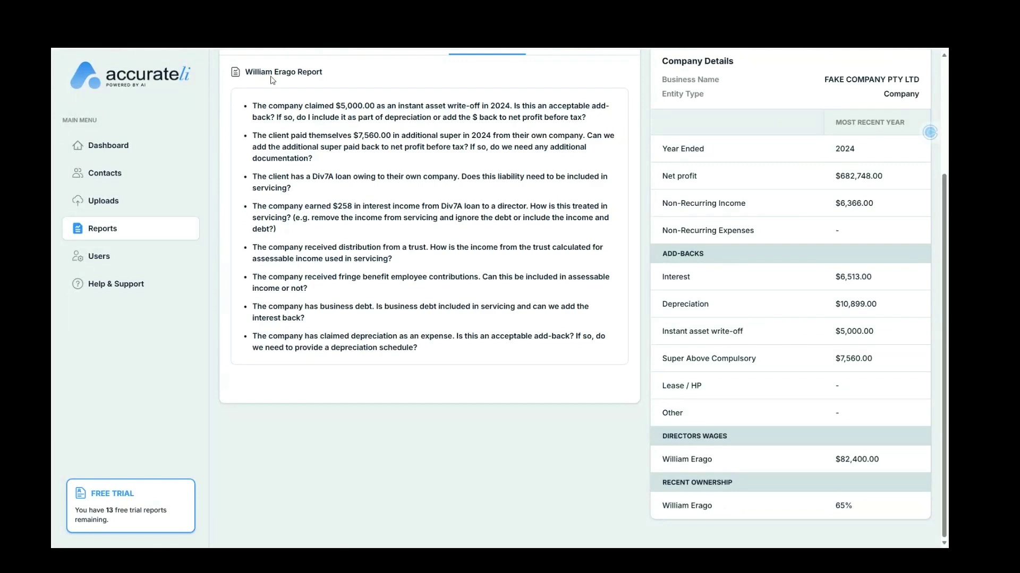
click(274, 11)
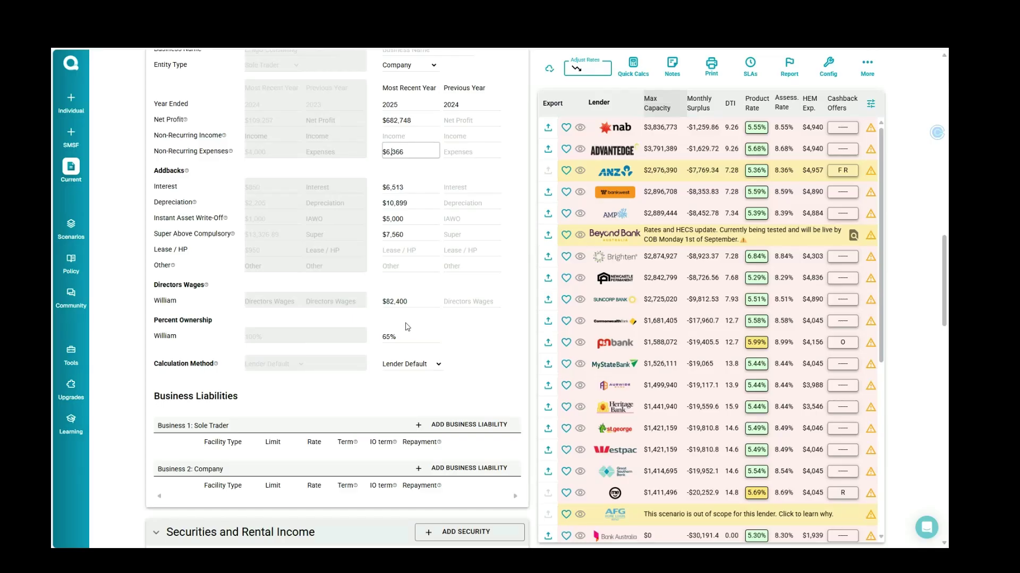
click(160, 11)
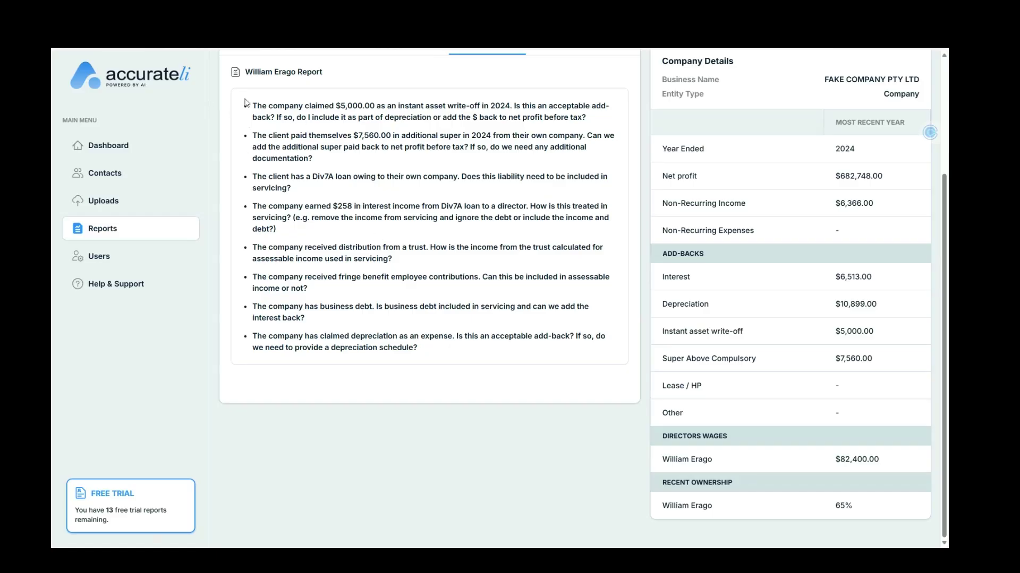
drag(248, 102, 462, 350)
click(419, 333)
scroll(421, 289, up, 3)
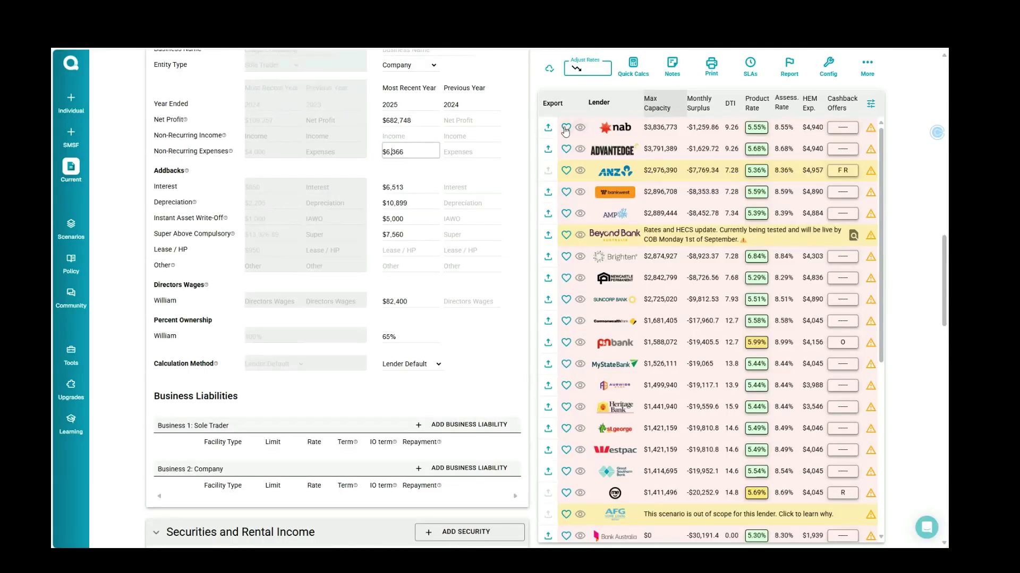
In Quickli, set the loan amount of proposed home loan 1 to $3,836,000
scroll(237, 451, down, 5)
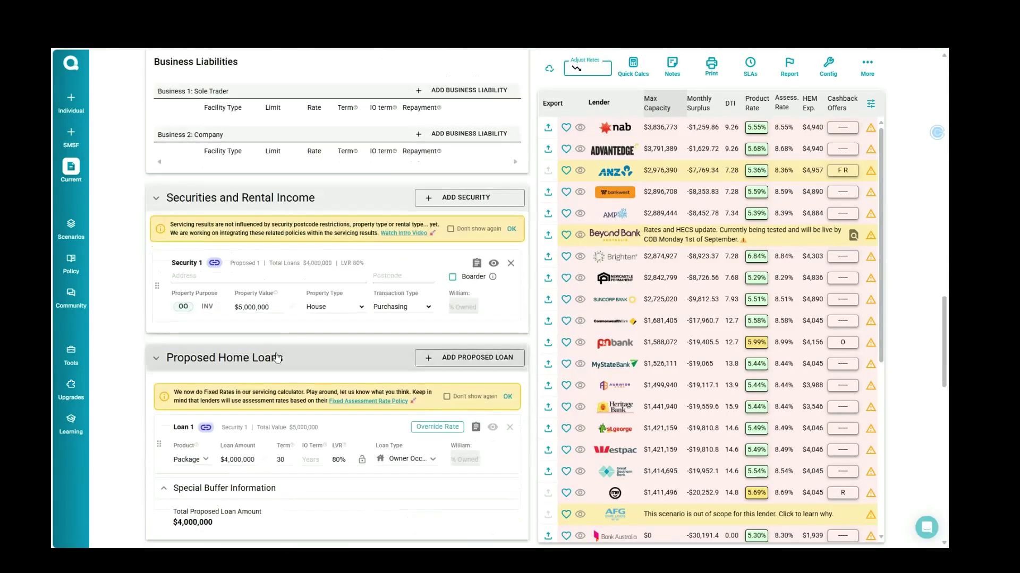
click(237, 457)
text(3,)
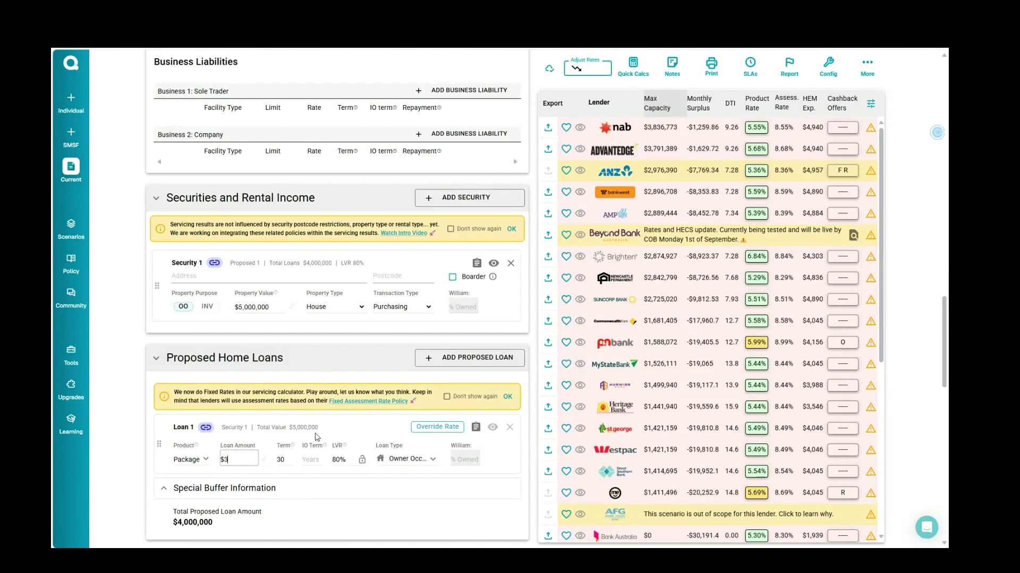
text(83)
text(6000)
click(317, 437)
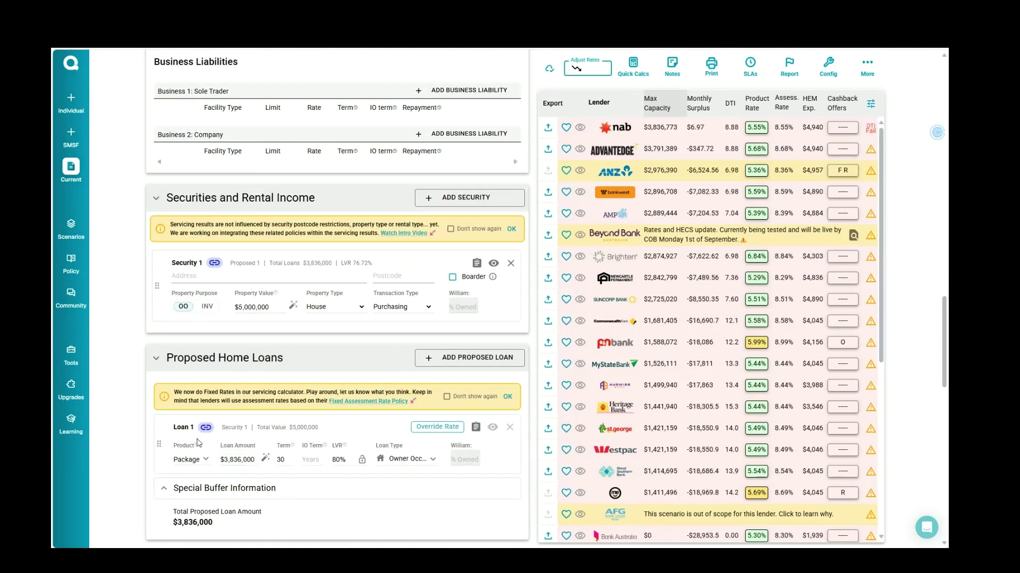
scroll(198, 443, down, 2)
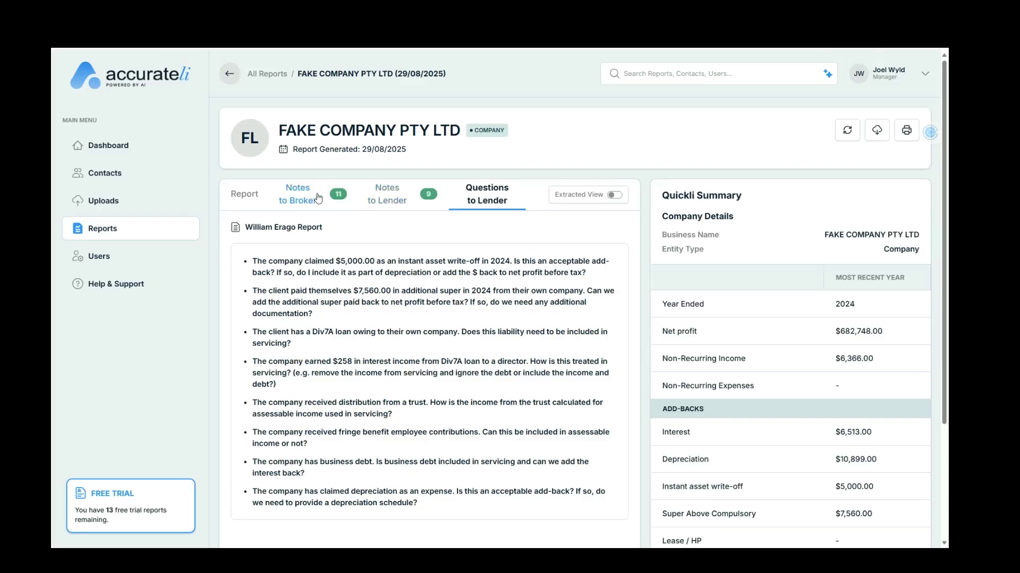
Switch to Accurateli and review the report's servicing selections and its notes to the lender
click(245, 194)
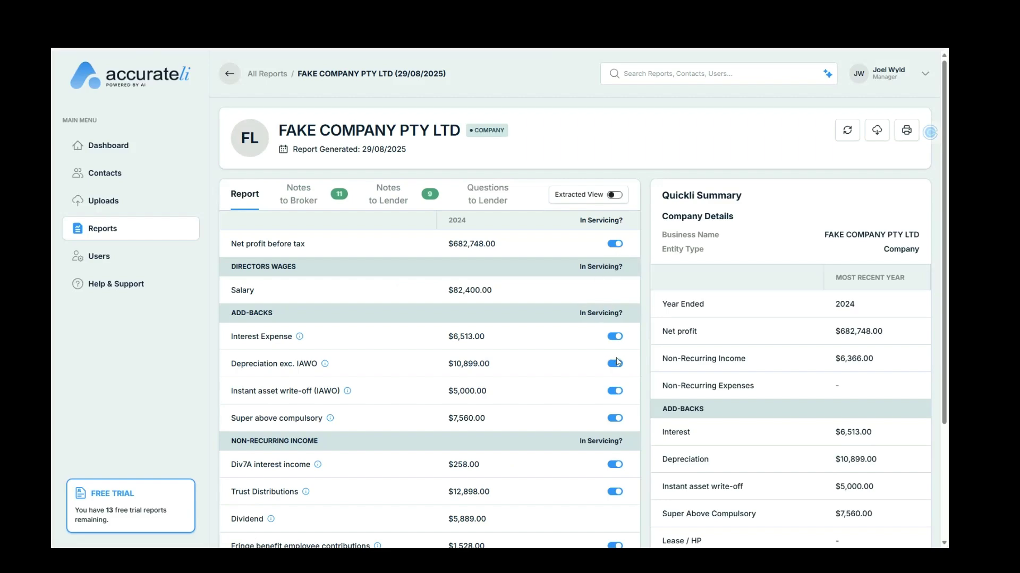
scroll(618, 348, down, 3)
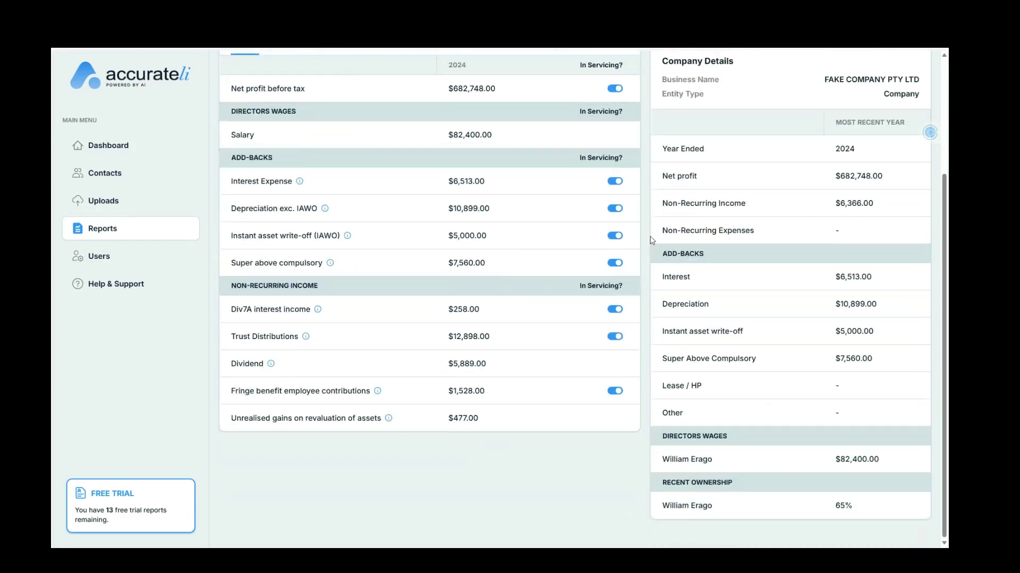
scroll(652, 240, up, 3)
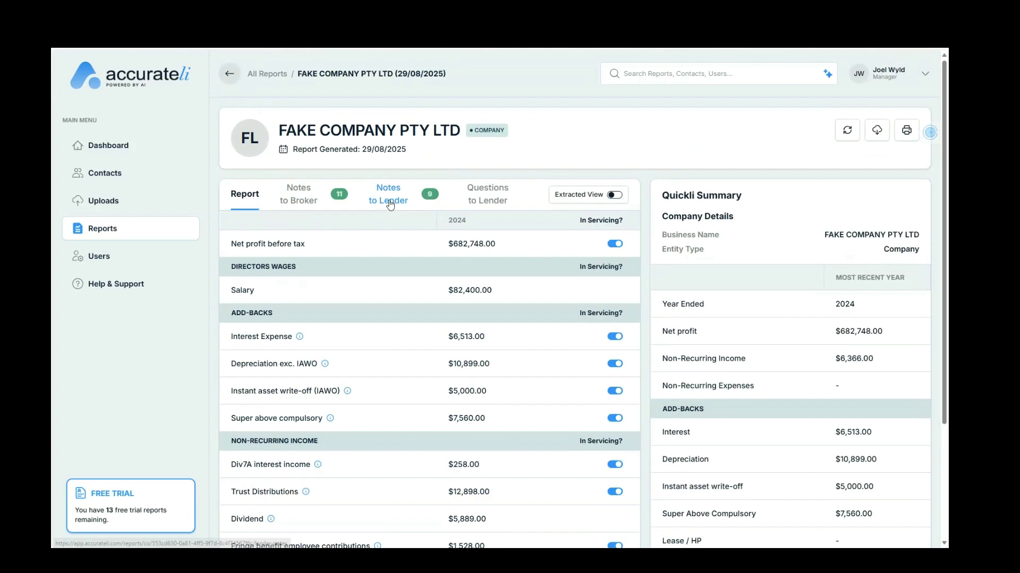
click(389, 204)
scroll(264, 165, down, 2)
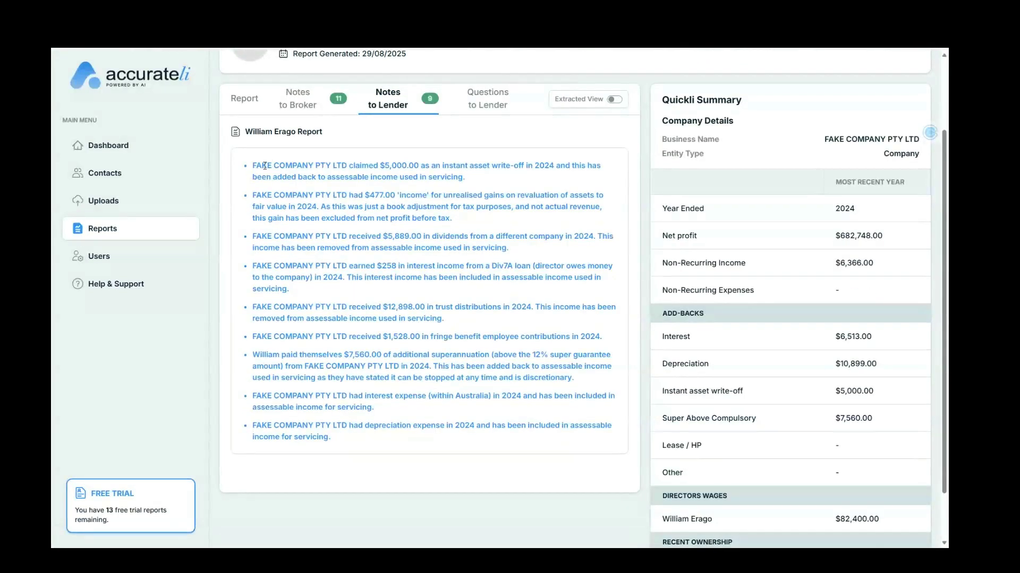
drag(264, 166, 446, 438)
click(299, 282)
Examine the report's notes to the broker through to the final note about depreciation
click(303, 105)
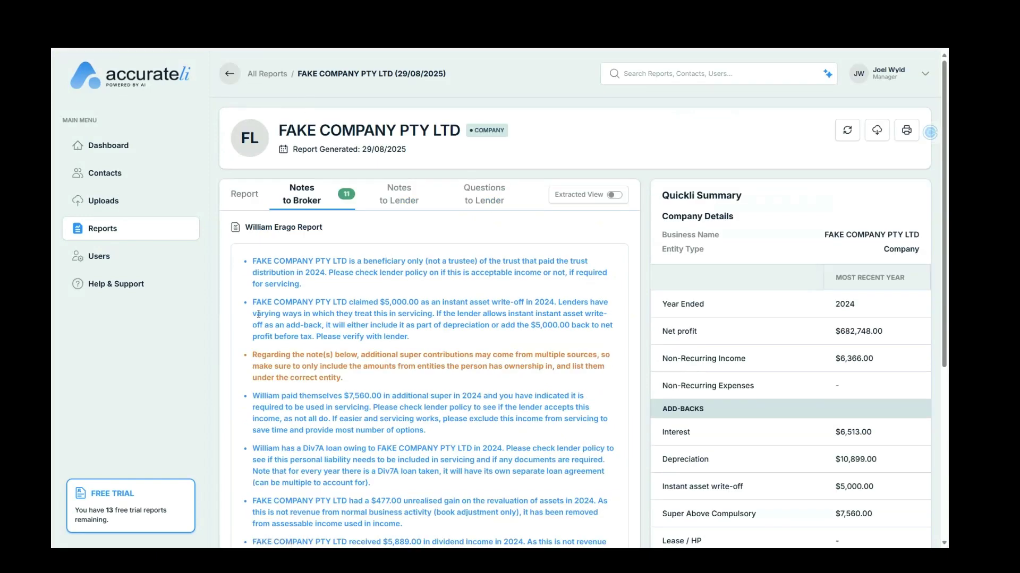
scroll(295, 302, down, 3)
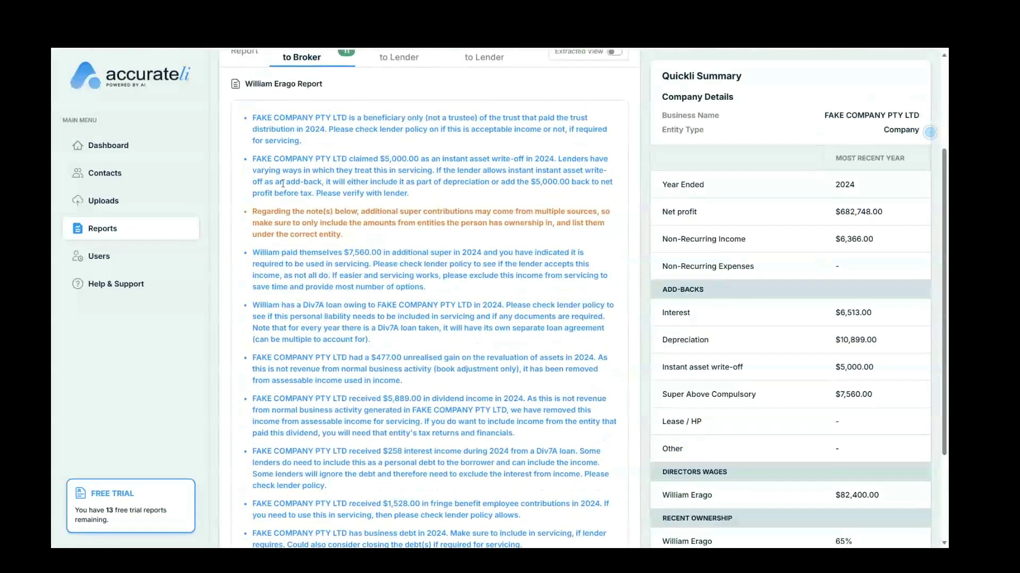
drag(258, 115, 455, 372)
click(316, 175)
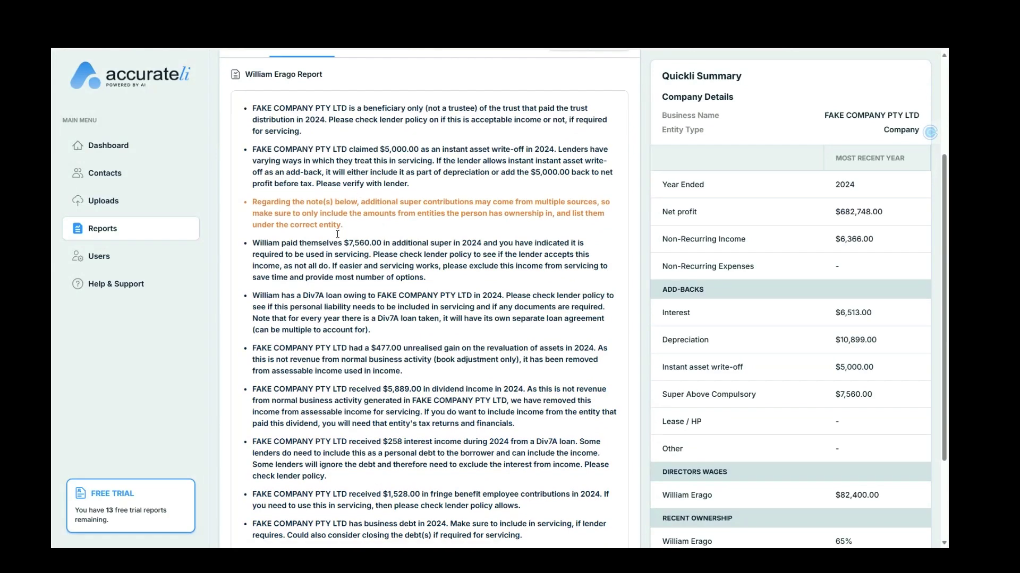
scroll(351, 205, down, 3)
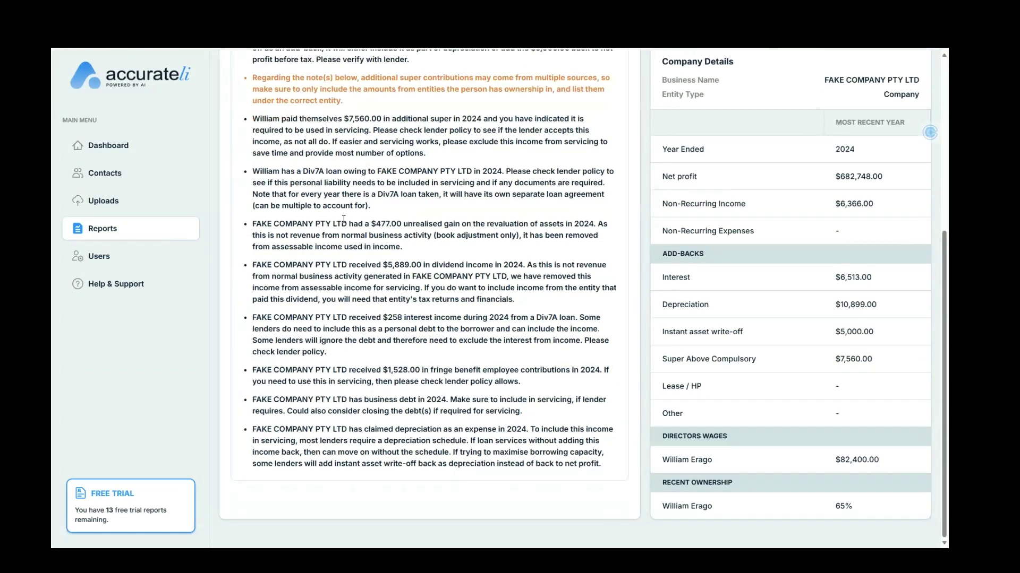